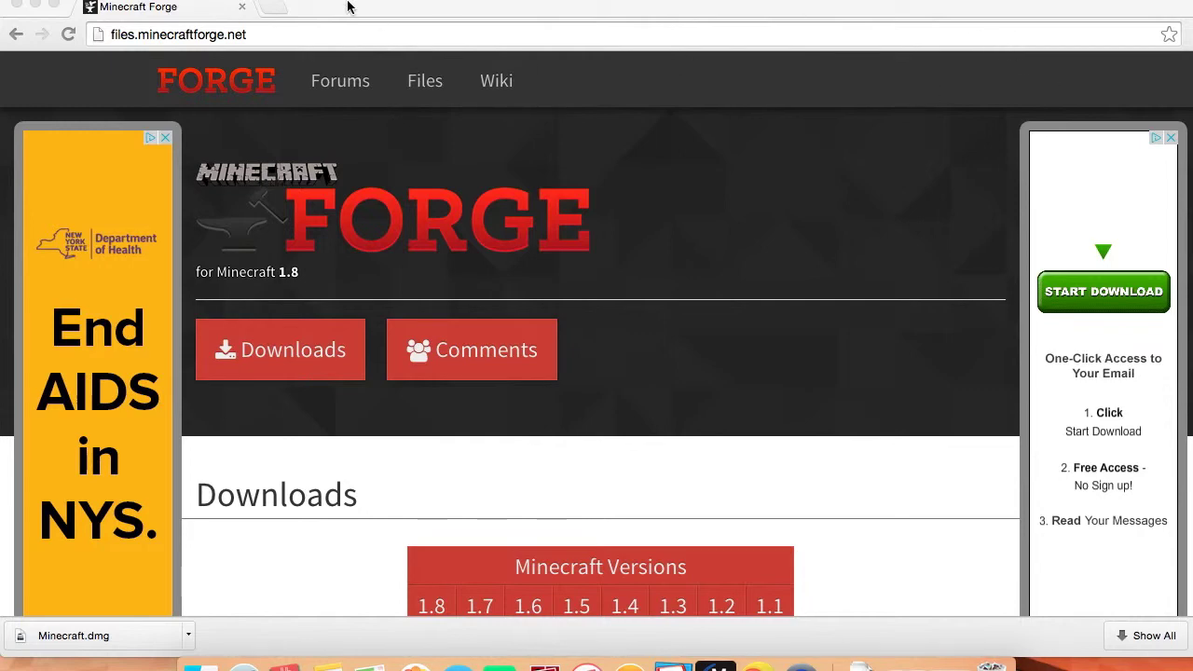
Step: Choose Minecraft version 1.8 in the Forge downloads and request the latest installer, 11.14.3.1499
scroll(650, 368, down, 3)
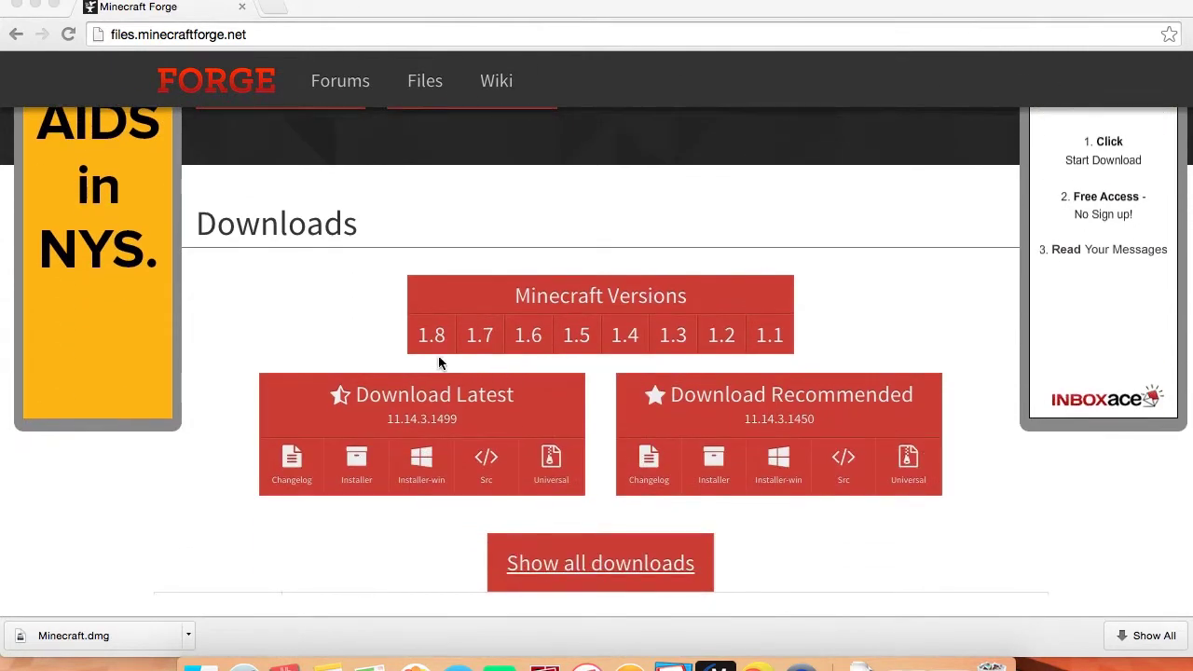
click(432, 345)
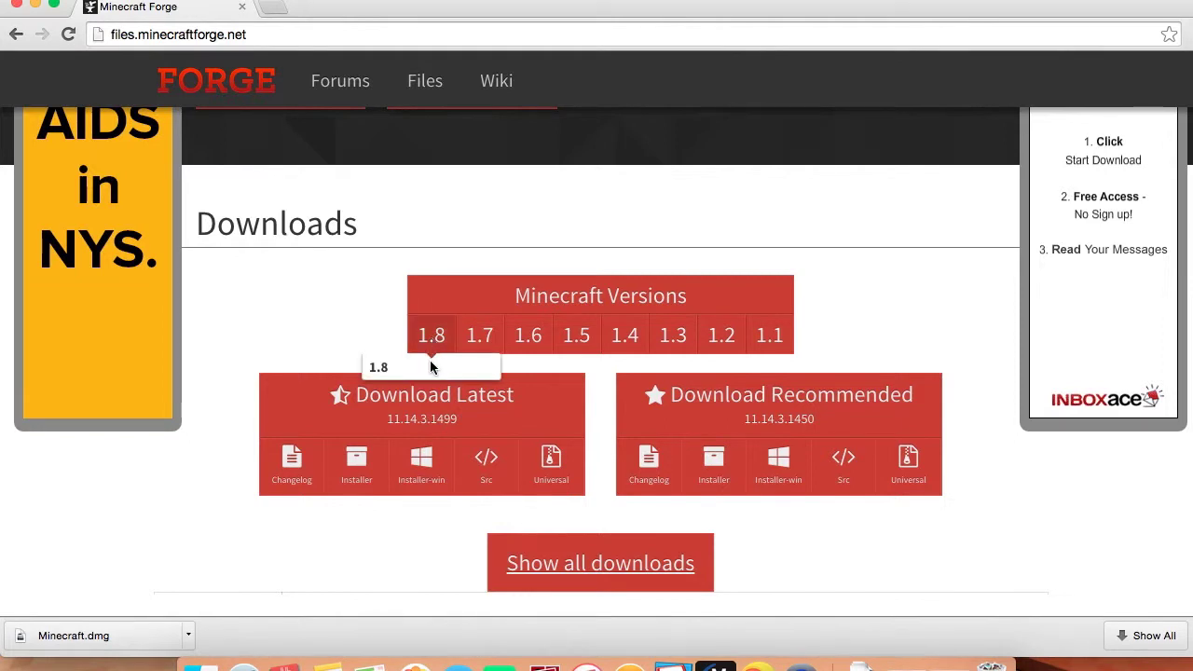
double_click(380, 368)
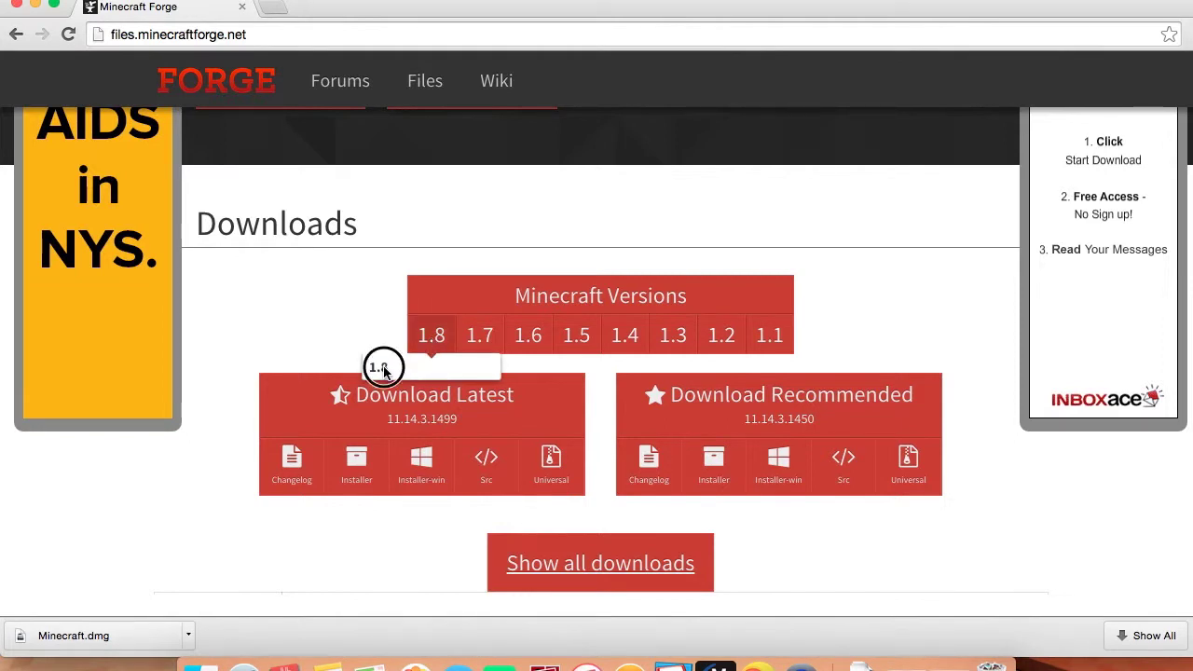
click(422, 369)
click(435, 369)
click(431, 339)
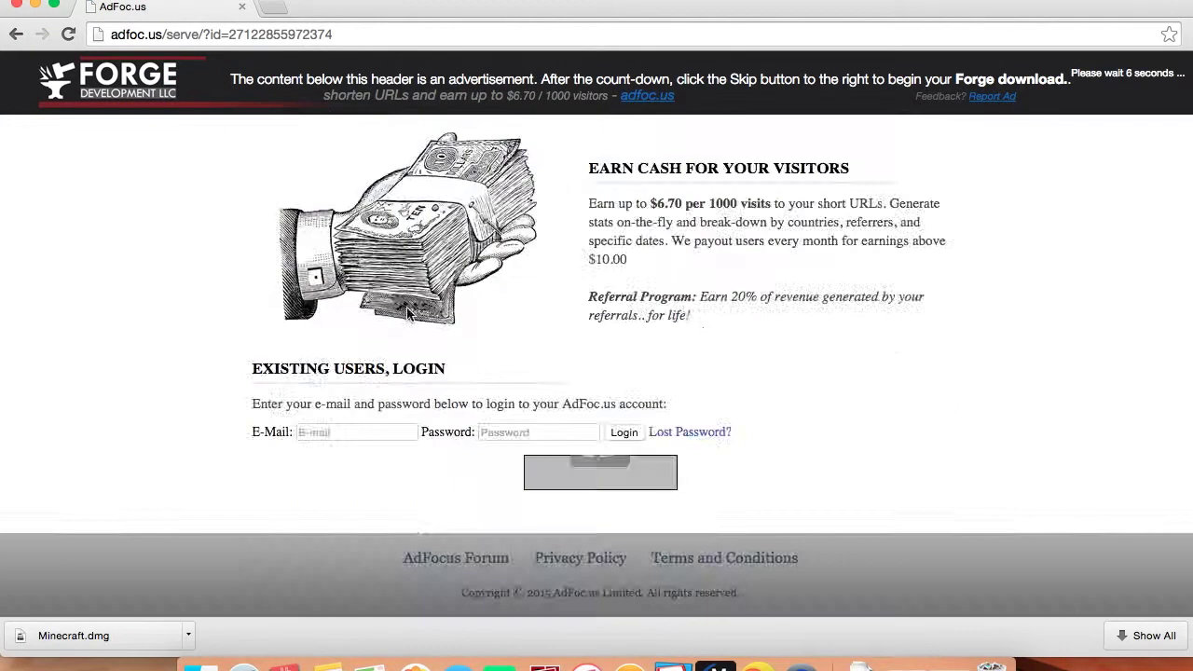
Step: Wait out the advertisement countdown and skip the ad to download the Forge installer
scroll(407, 314, up, 5)
scroll(407, 299, down, 3)
scroll(407, 298, up, 1)
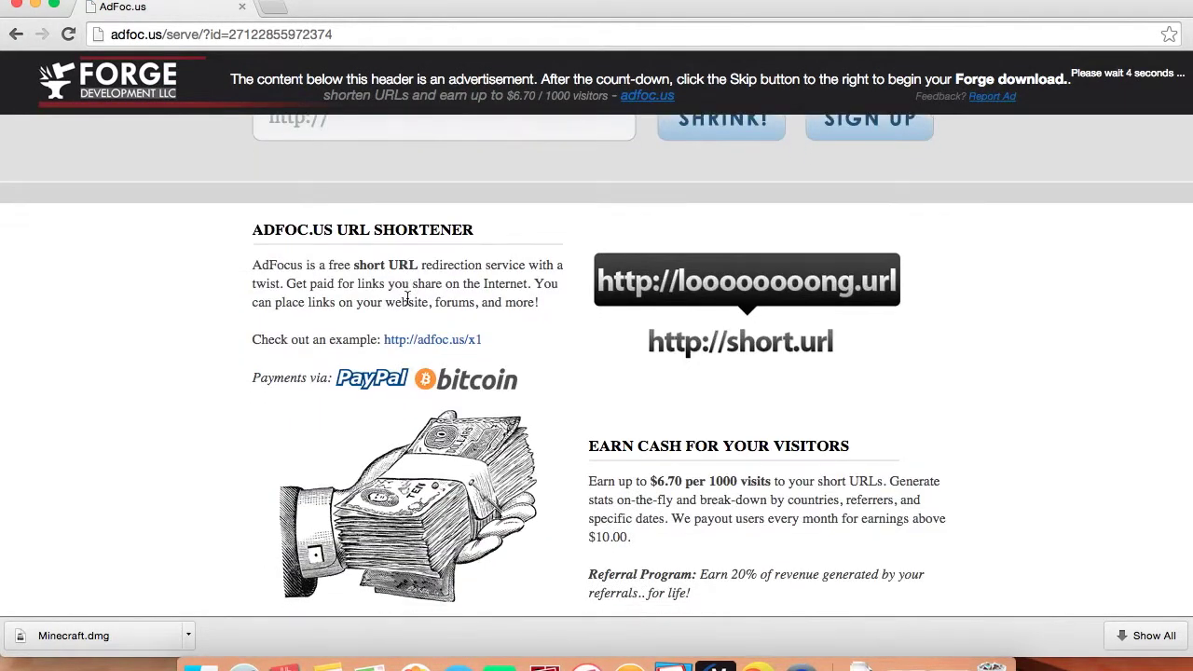
scroll(406, 297, up, 3)
scroll(725, 340, down, 4)
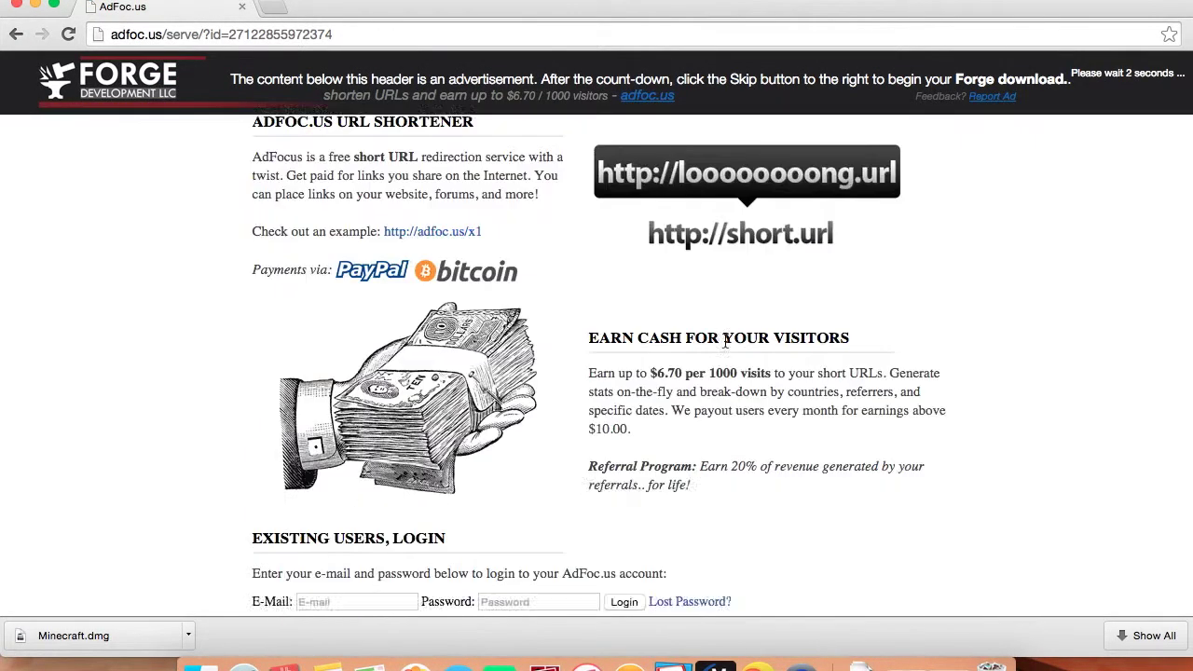
scroll(724, 341, down, 2)
scroll(723, 340, up, 4)
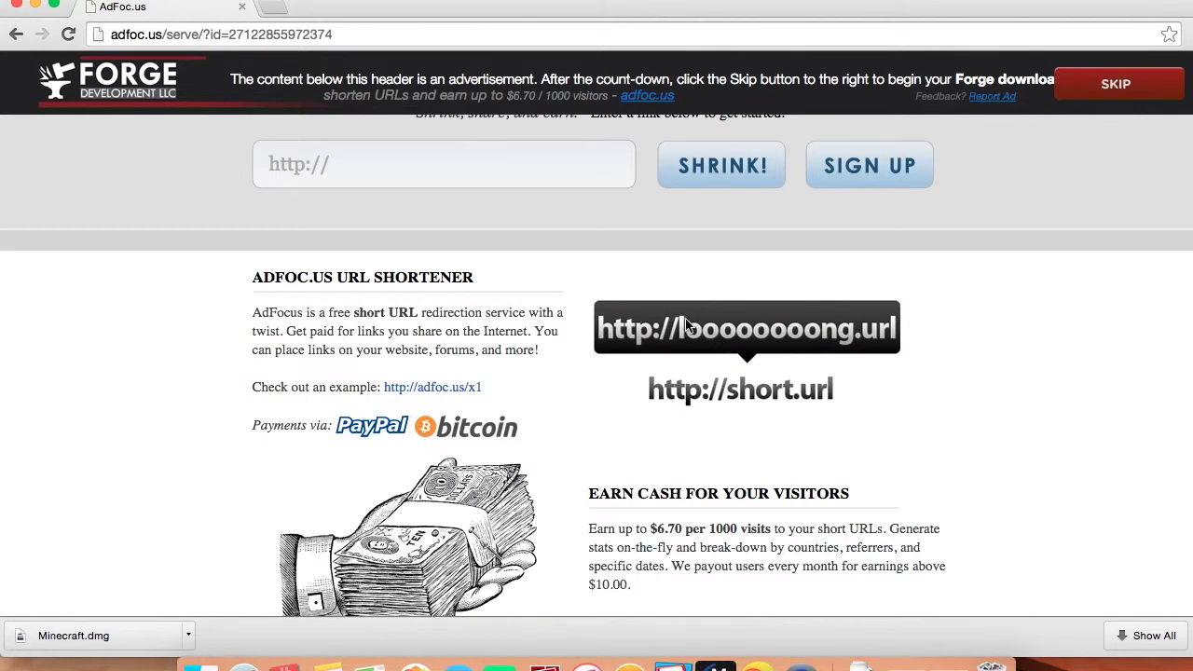
click(1154, 88)
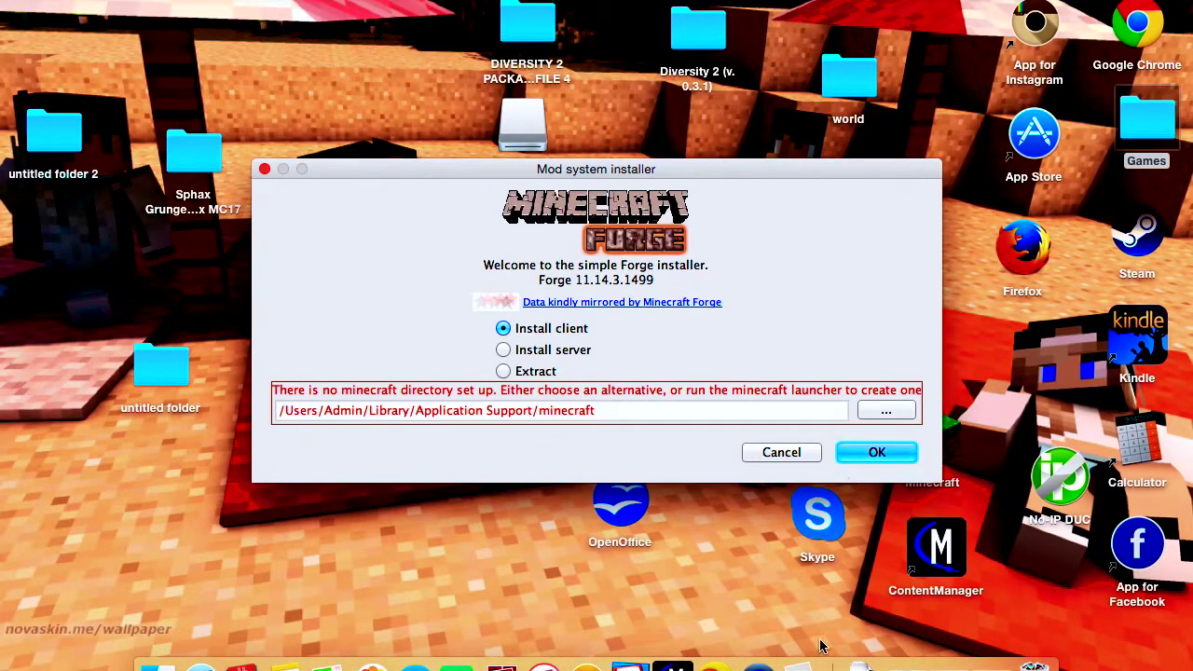
Step: Open the desktop's Games folder and move the Minecraft app from the desktop into it, shifting the installer window aside
double_click(1149, 121)
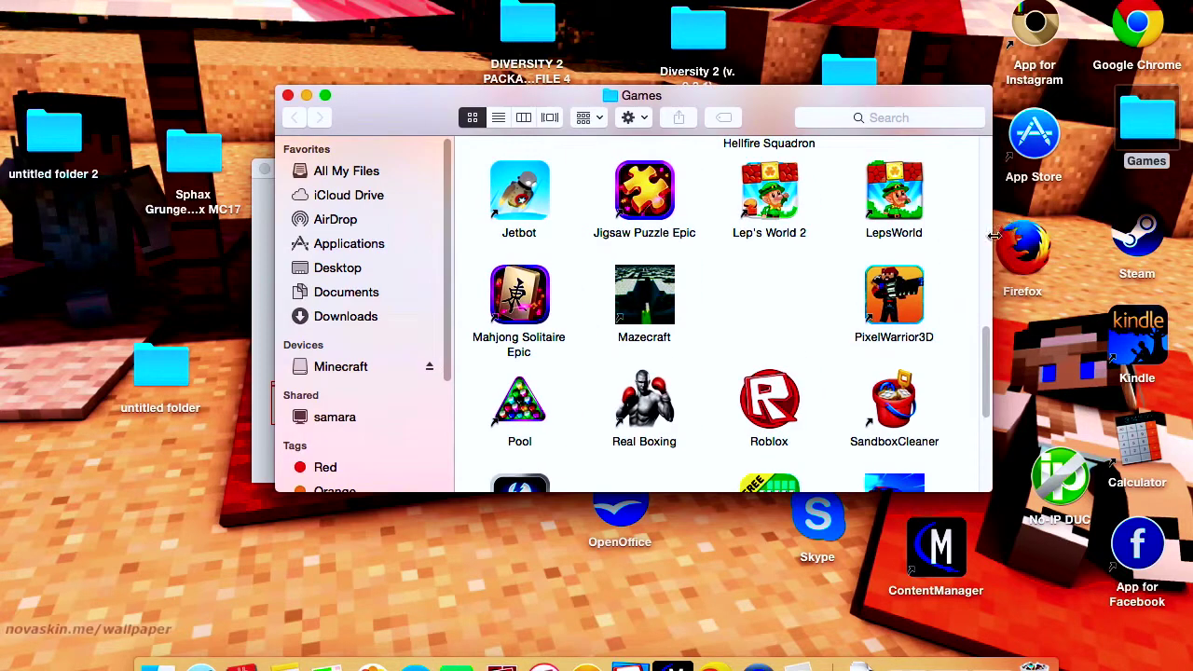
scroll(774, 340, down, 5)
scroll(772, 340, up, 15)
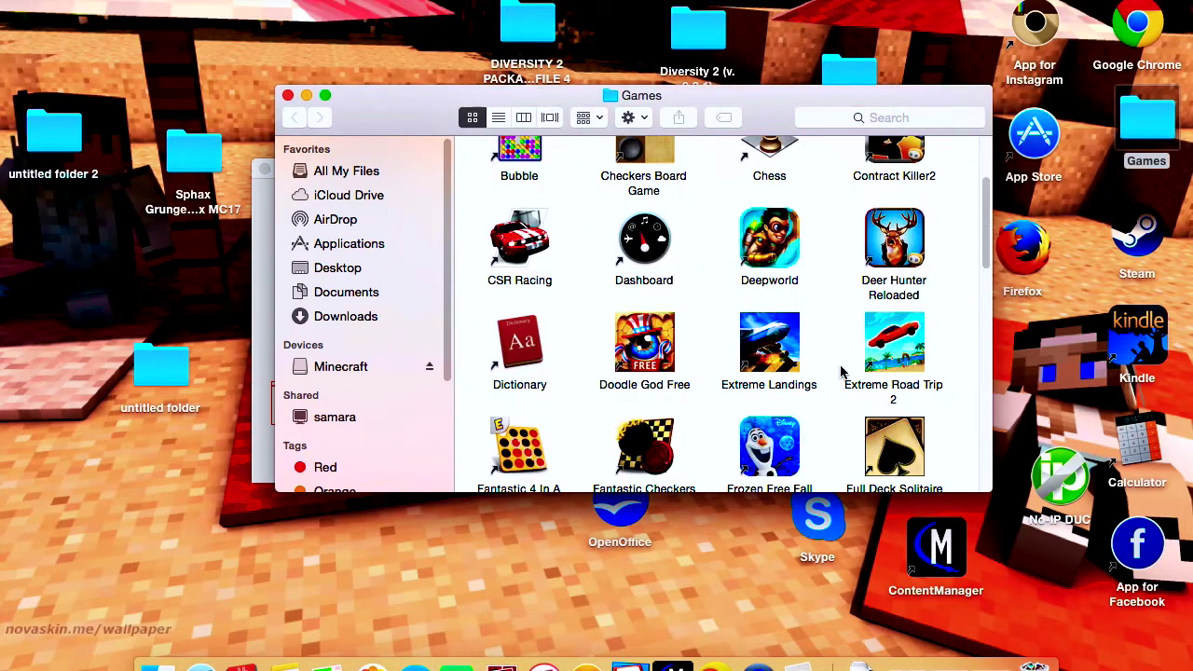
scroll(876, 280, down, 15)
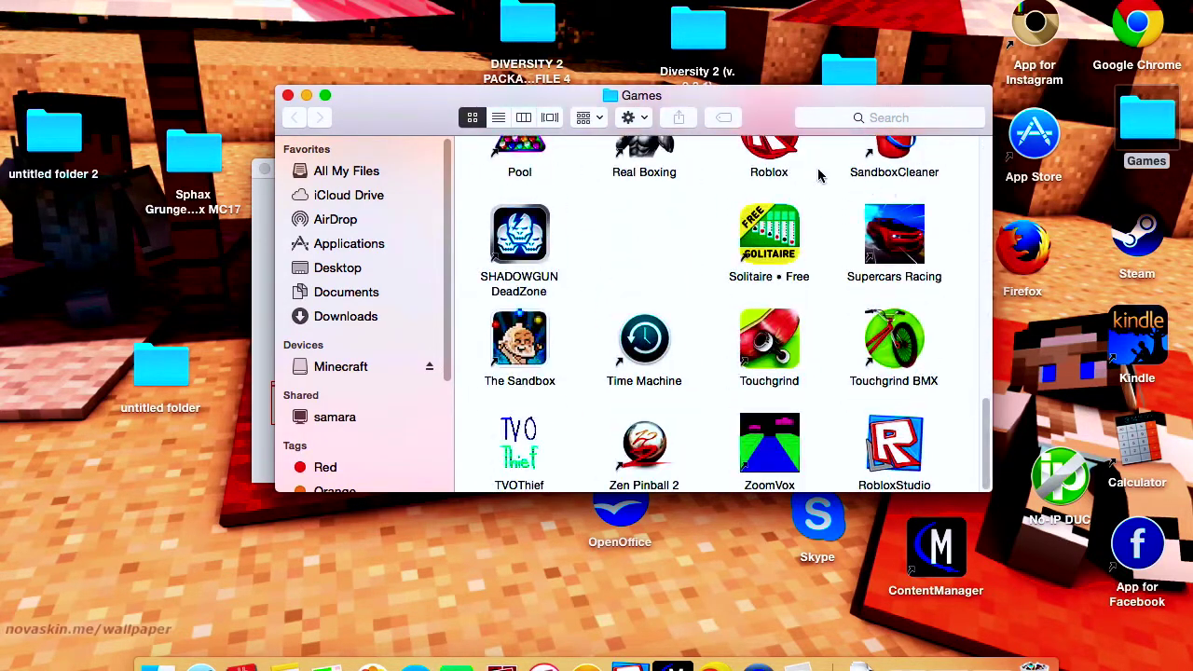
drag(530, 102, 312, 341)
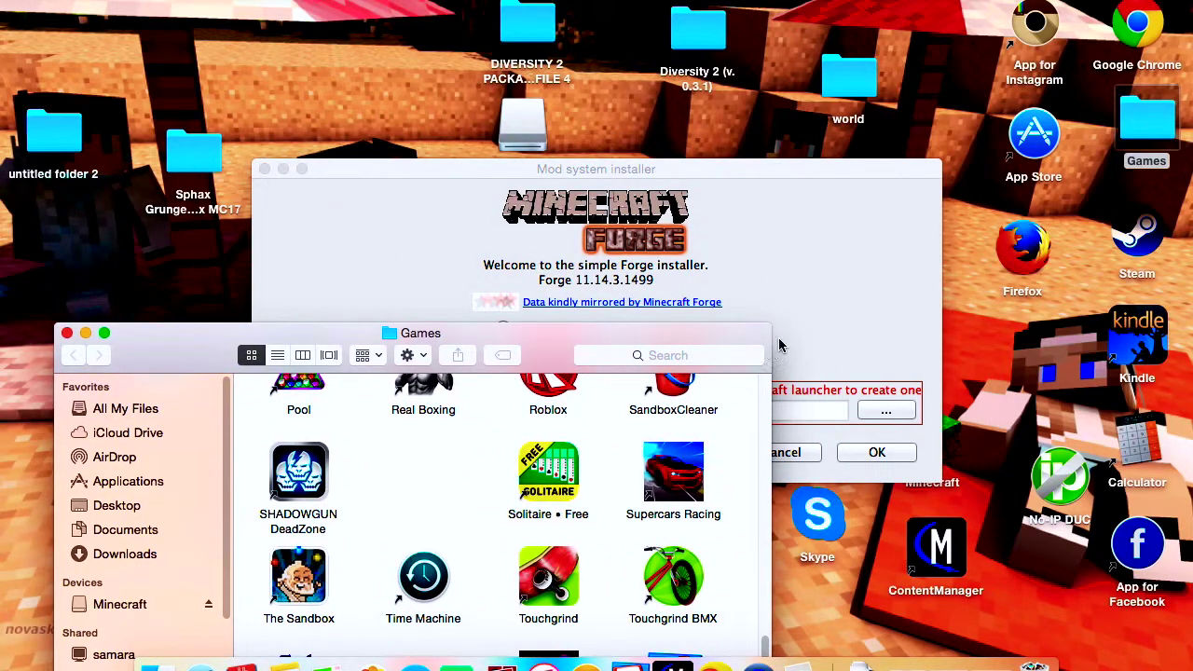
drag(798, 169, 690, 49)
drag(932, 452, 392, 471)
drag(185, 332, 521, 103)
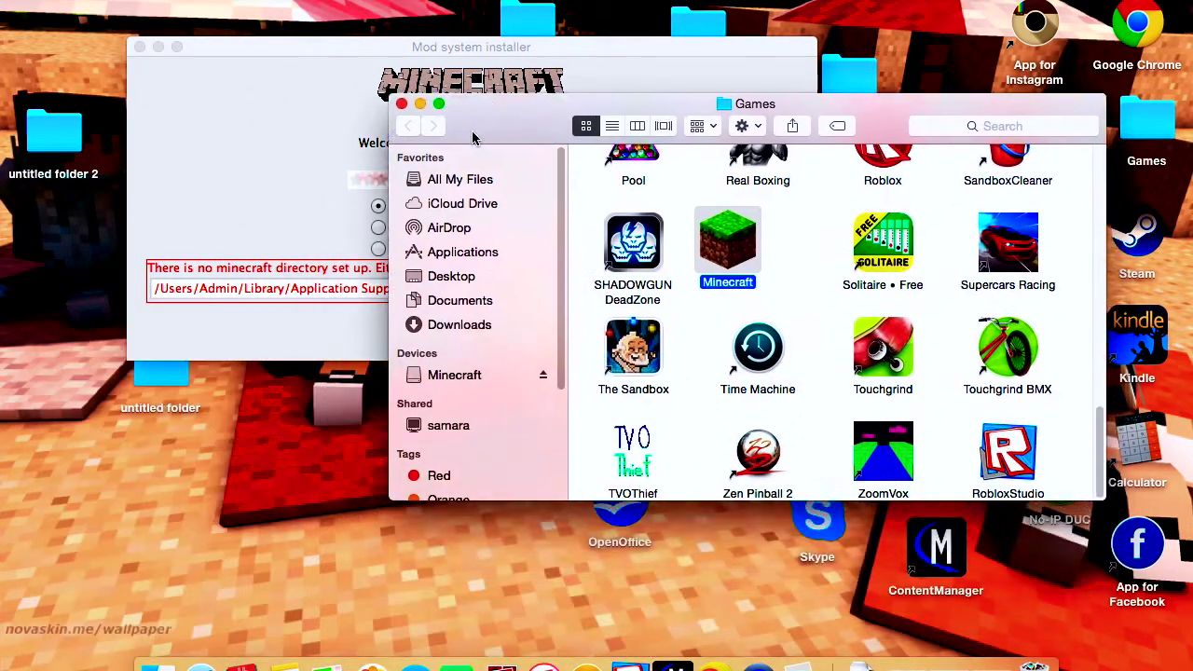
Step: Align the Minecraft icon with the other icons in the Games folder using Clean Up
drag(768, 259, 789, 257)
right_click(1061, 287)
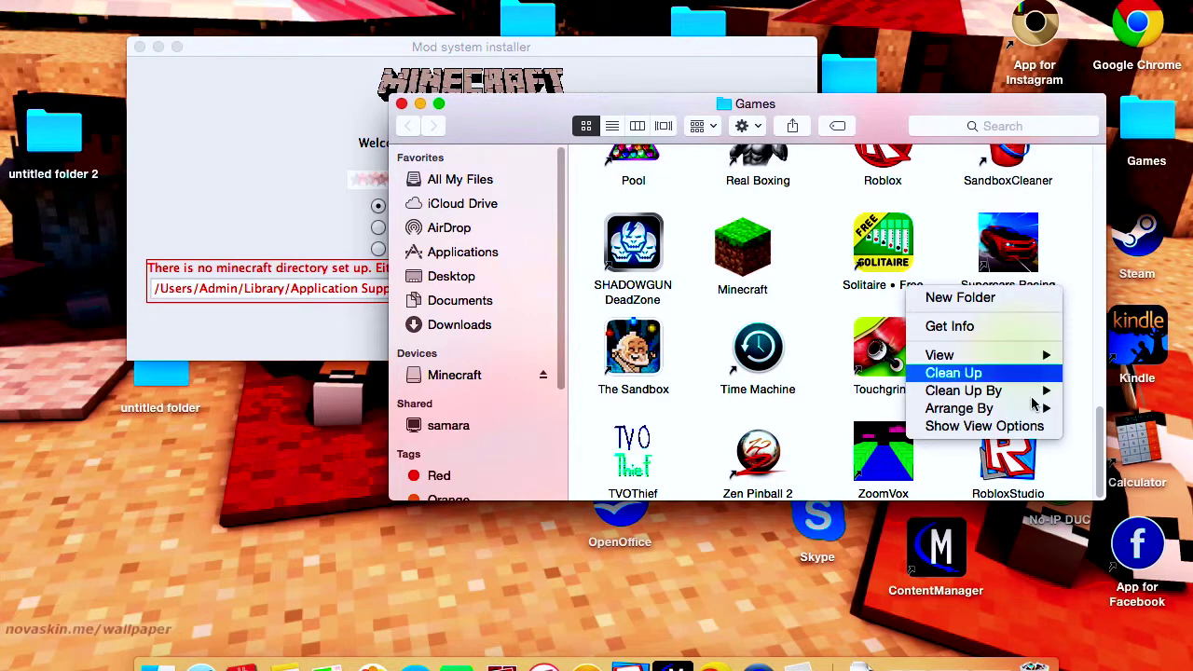
click(1035, 375)
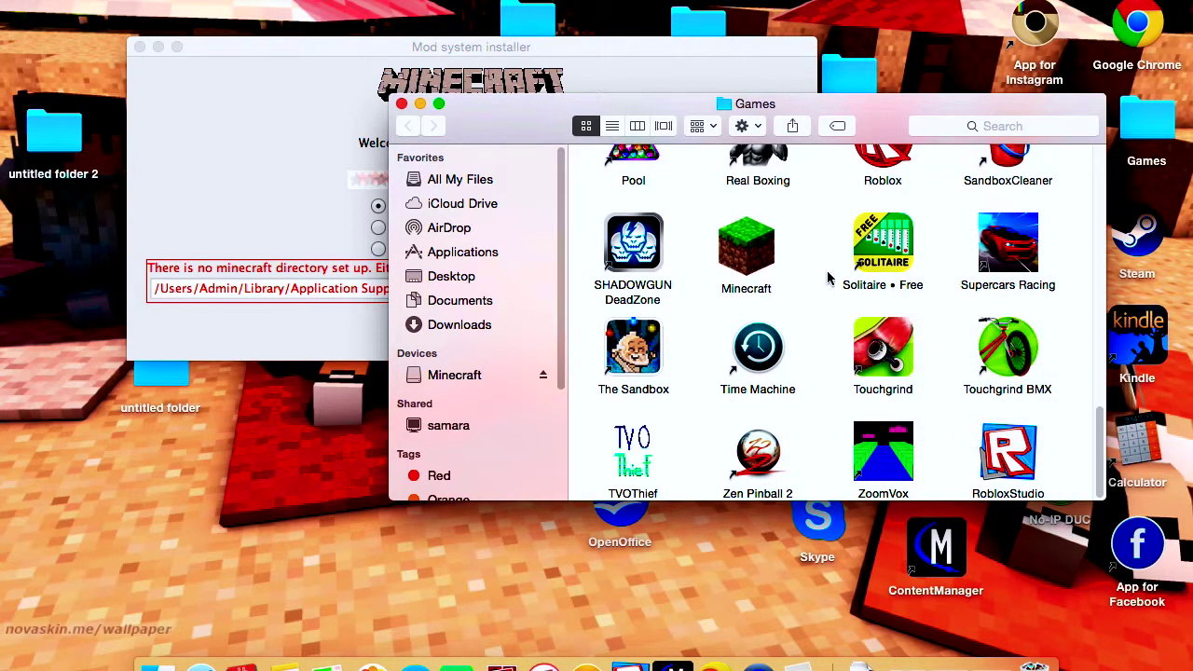
Step: Launch Minecraft from the Games folder, allow it to open, and minimize the folder window
click(780, 254)
double_click(781, 254)
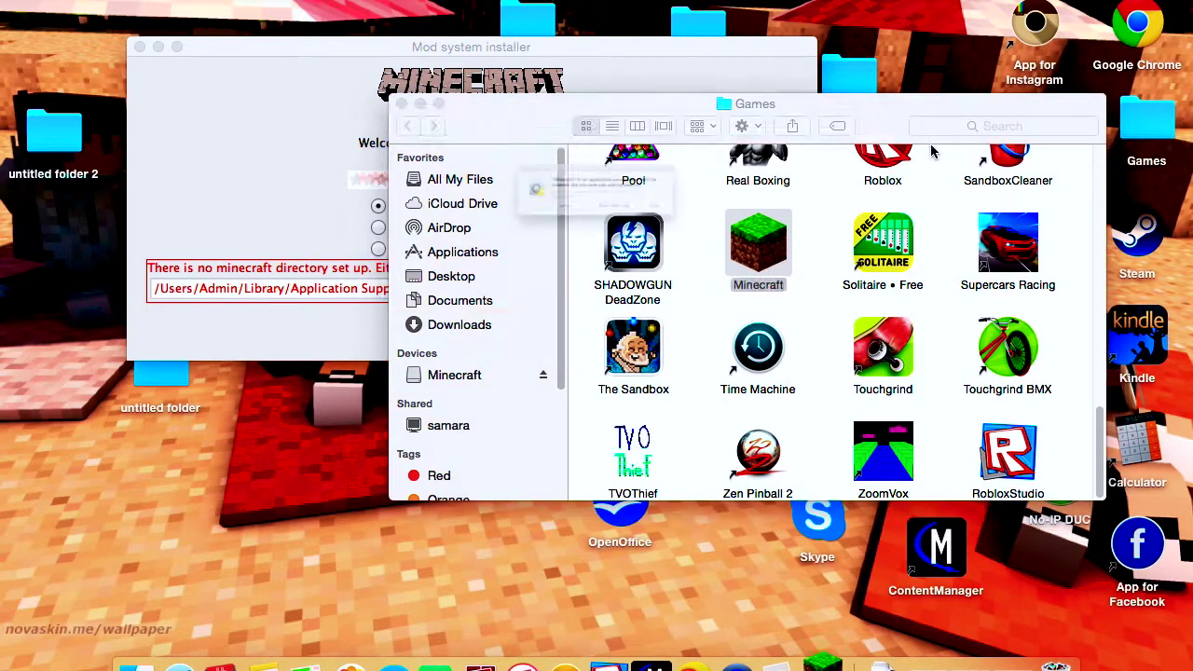
click(766, 237)
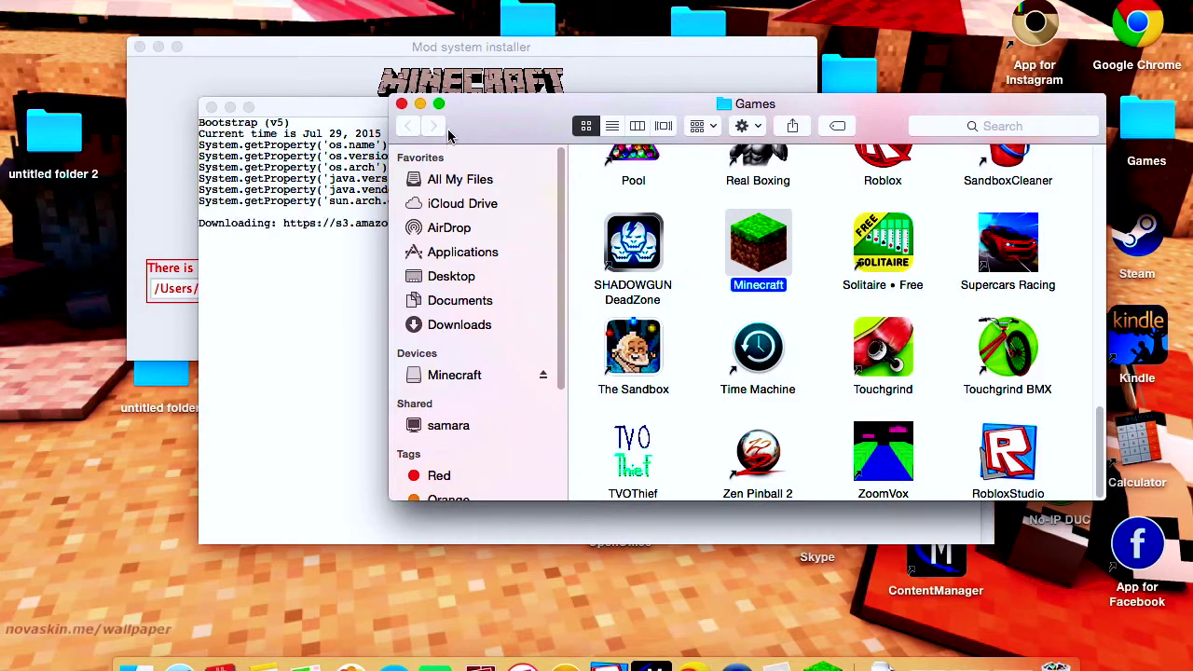
click(420, 104)
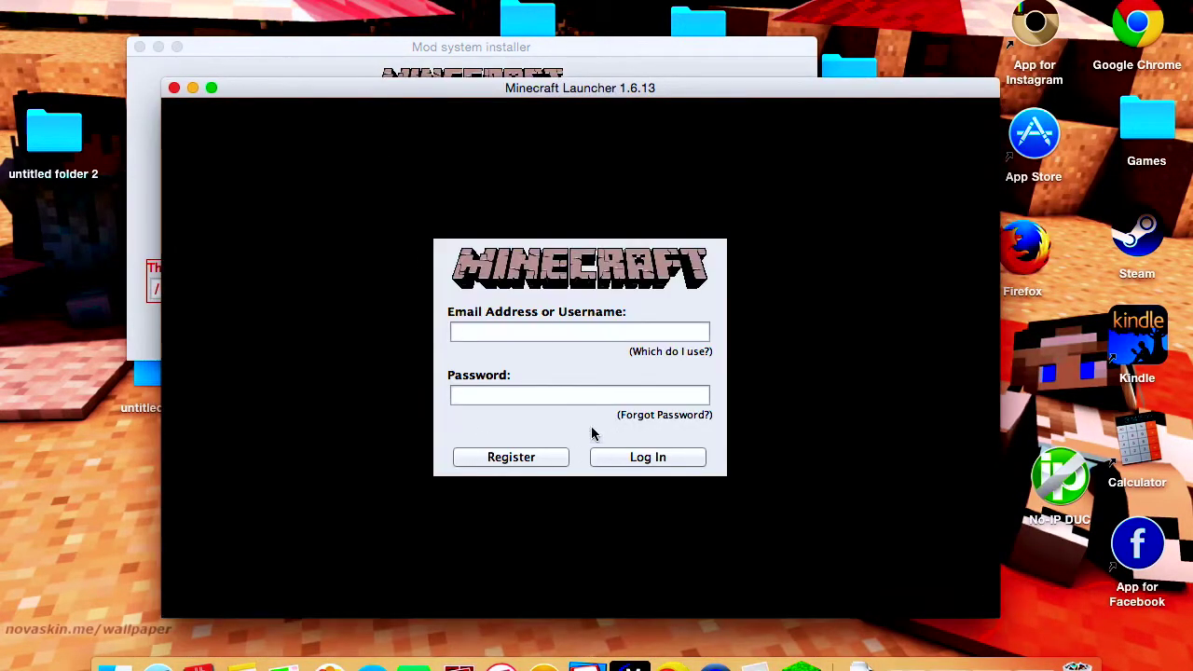
Step: Enter the account's email or username in the Minecraft launcher login form
click(549, 327)
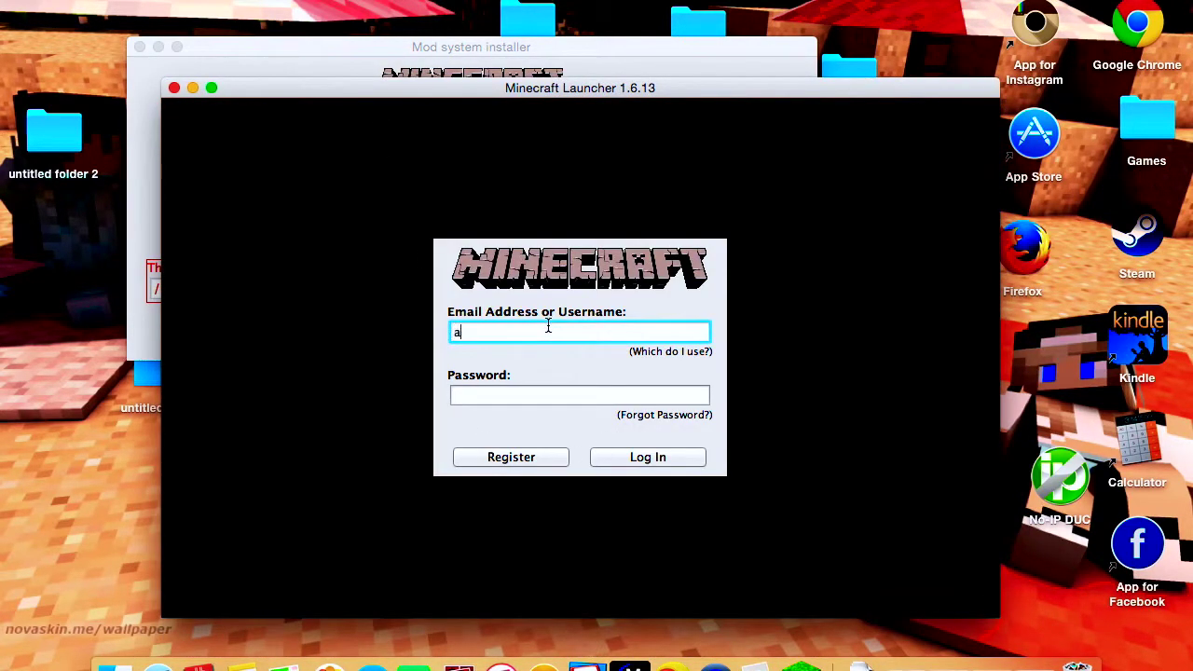
text(applecod)
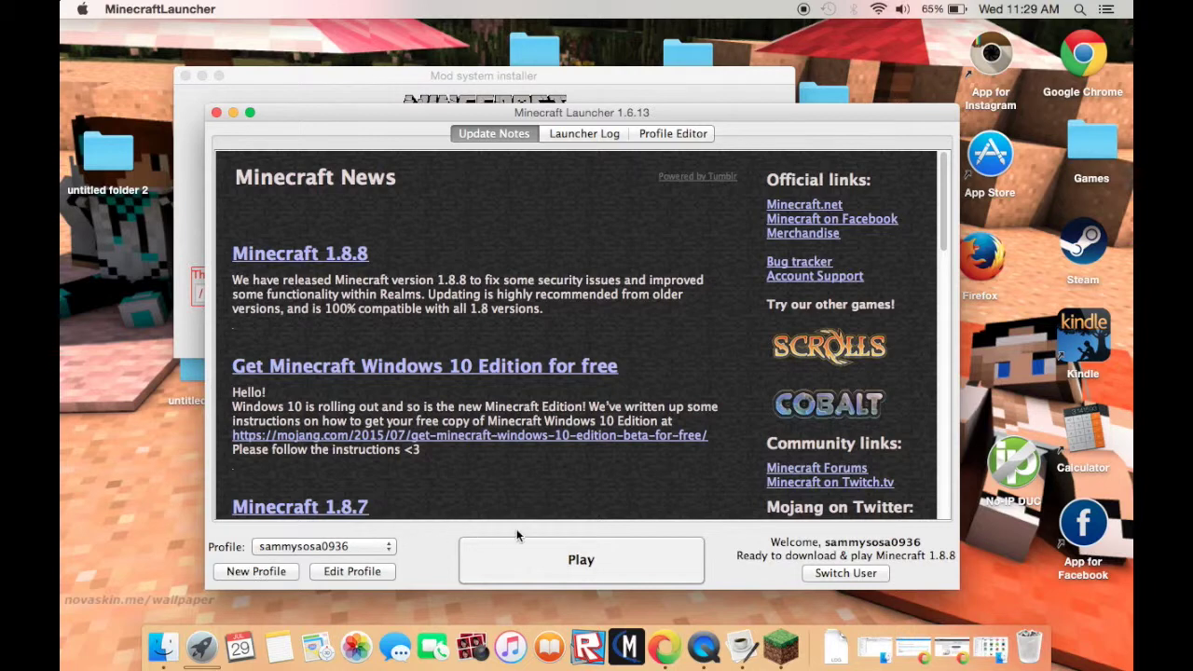
Step: Set the launcher profile to use release 1.8.1, save the profile and start the game download
click(352, 571)
click(410, 421)
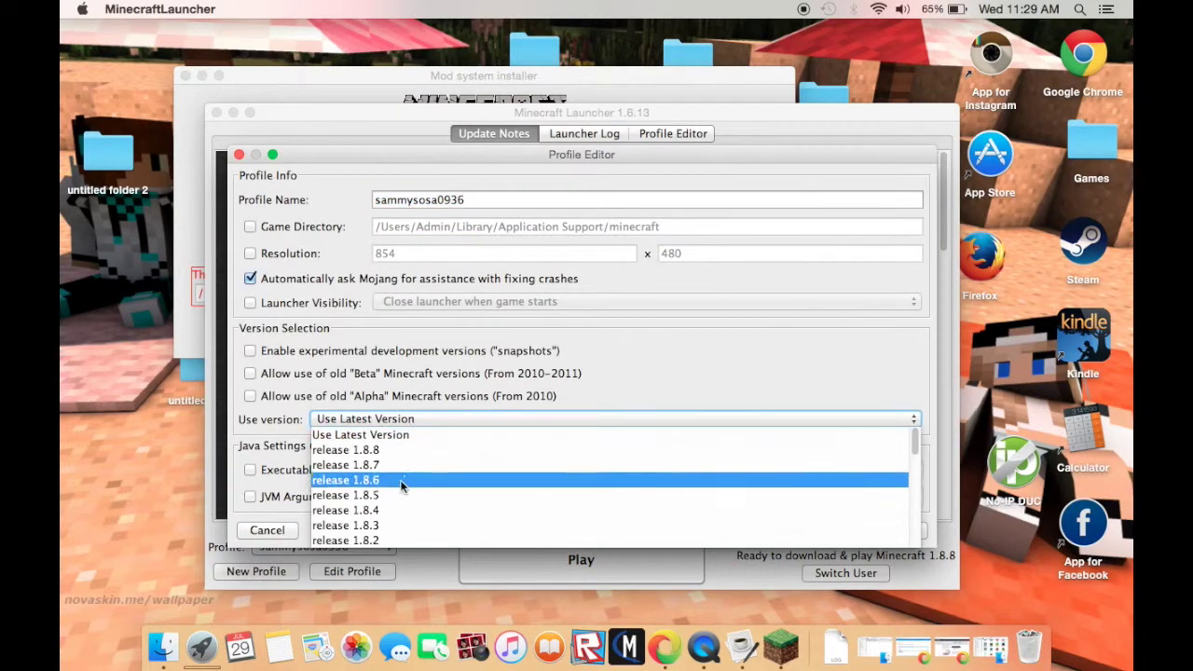
scroll(395, 489, down, 2)
click(405, 495)
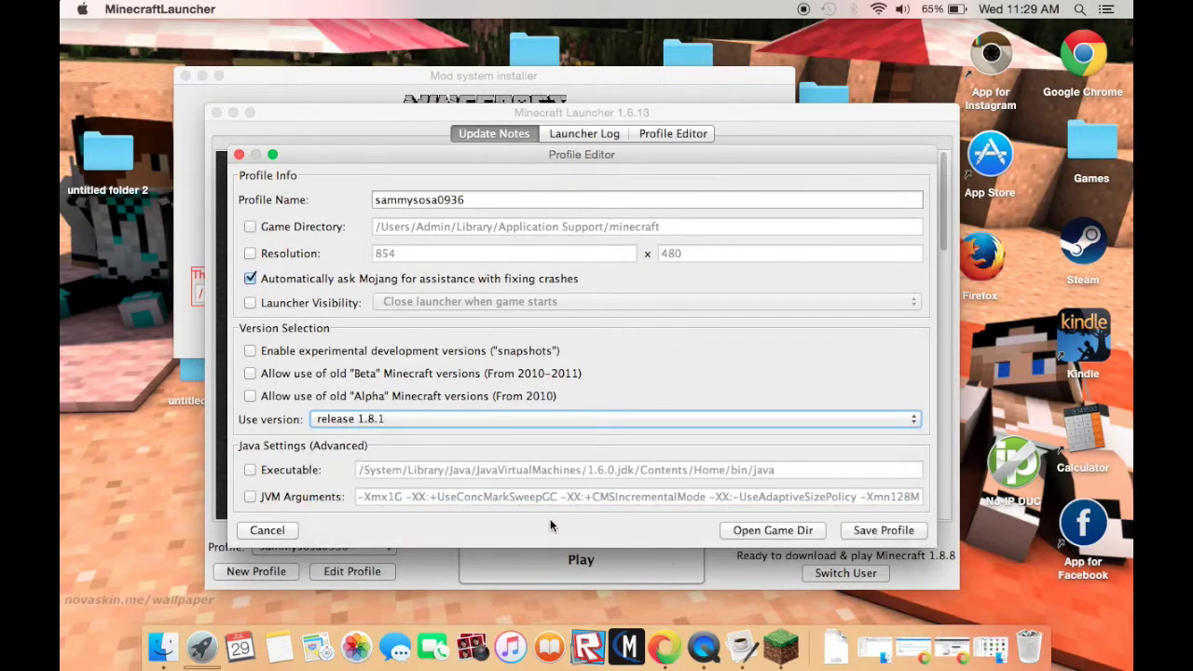
click(883, 531)
click(679, 571)
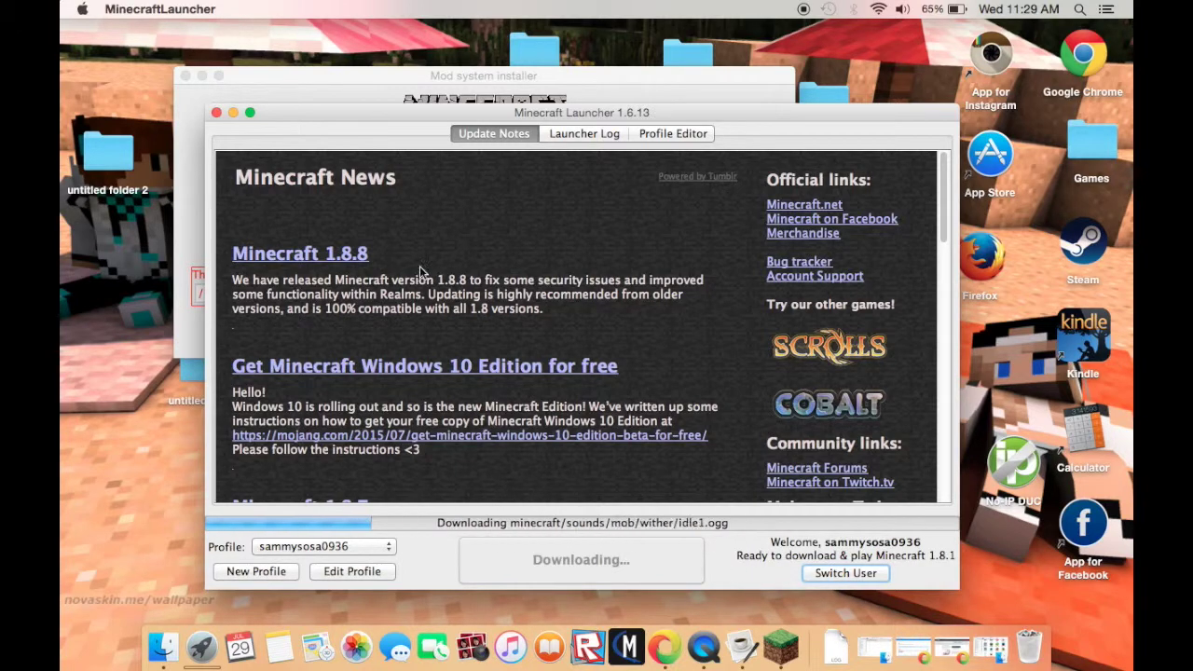
Step: Minimize the launcher, restore the browser window with the MCF Modlist 1.8 page and align it on screen
click(233, 112)
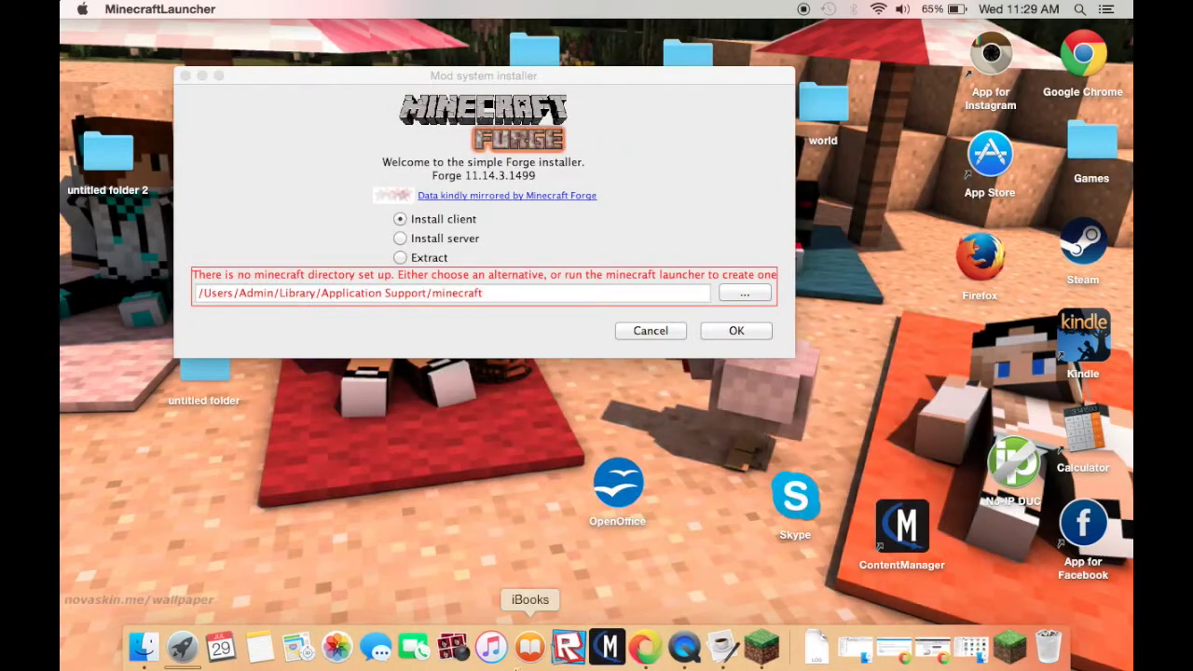
click(932, 650)
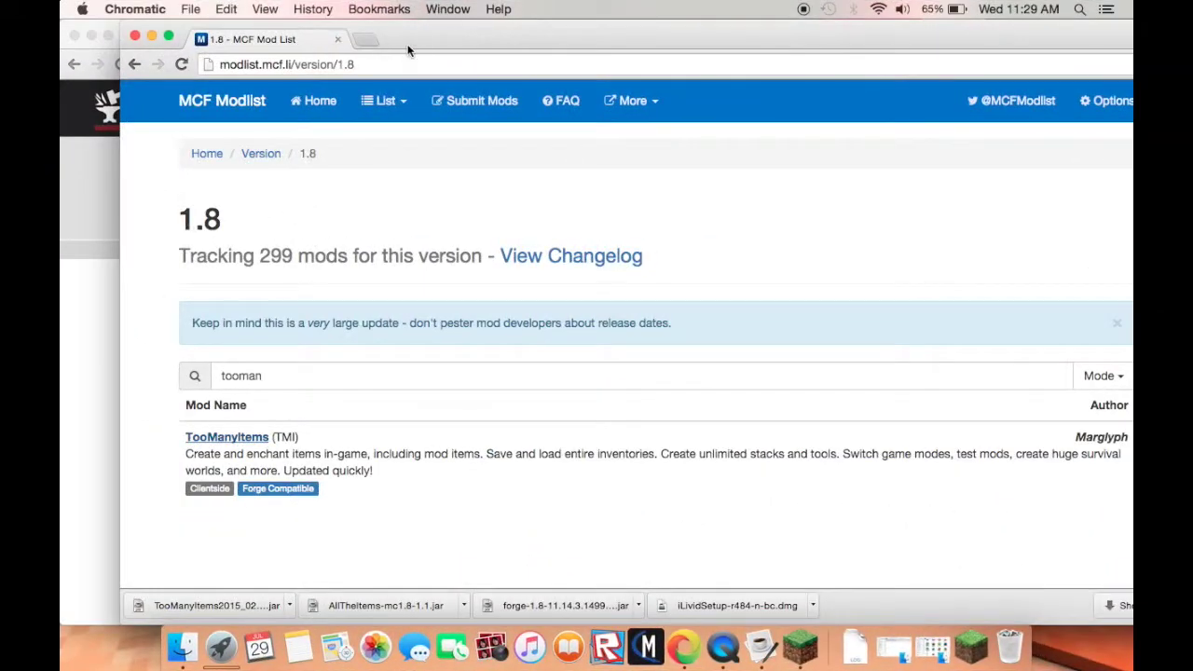
drag(408, 50, 348, 31)
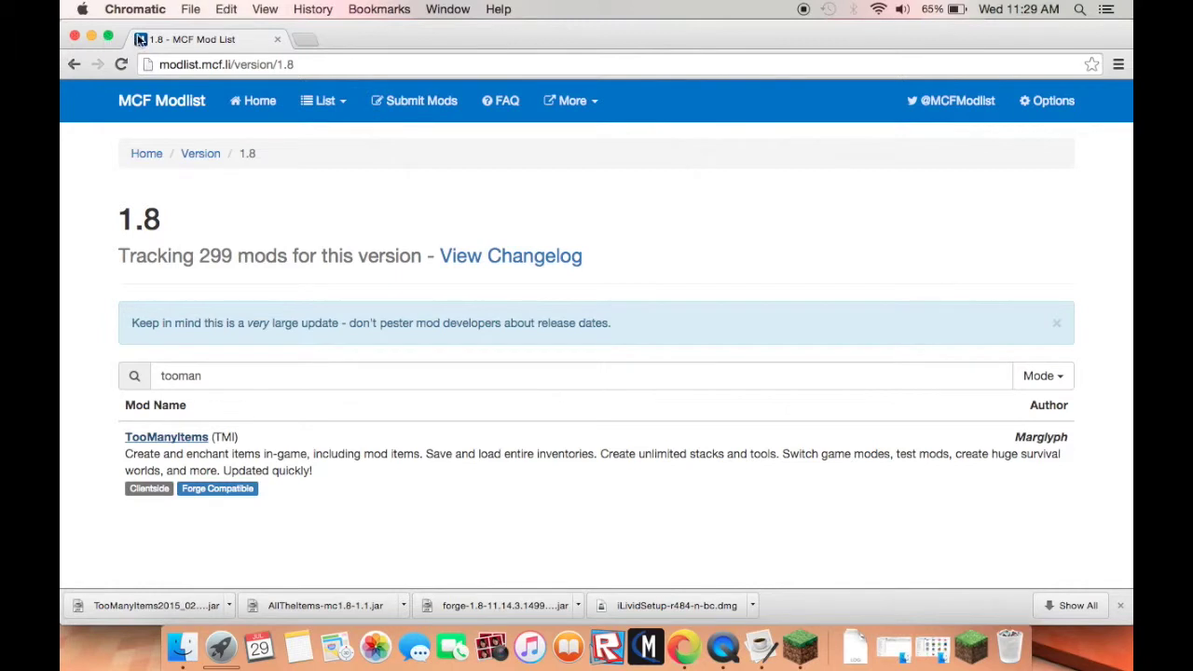
Step: Search the 1.8 mod list for "tooma", open the TooManyItems page in a new tab, and return to check its Forge compatibility
drag(267, 377, 159, 378)
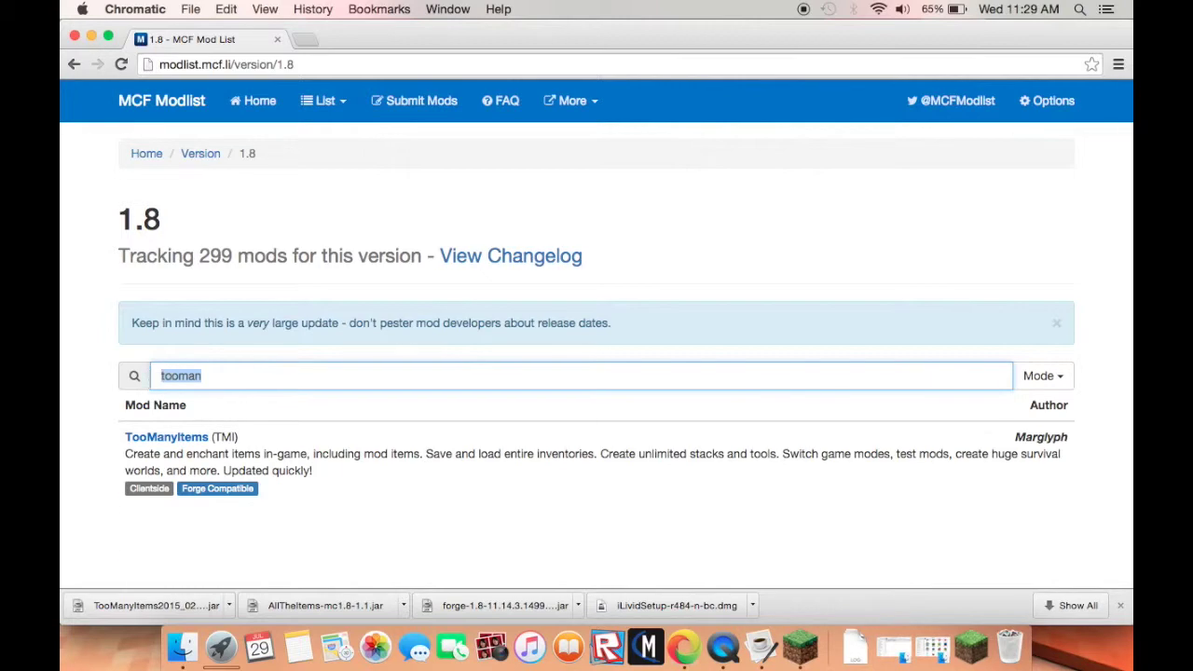
key(BackSpace)
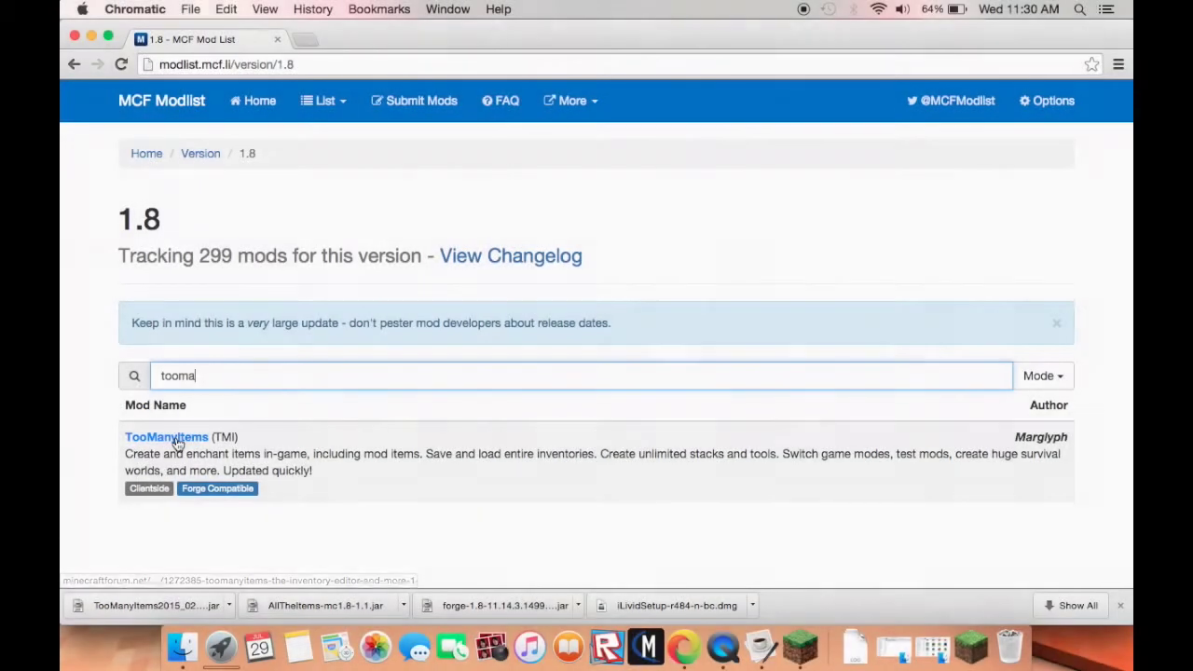
click(176, 436)
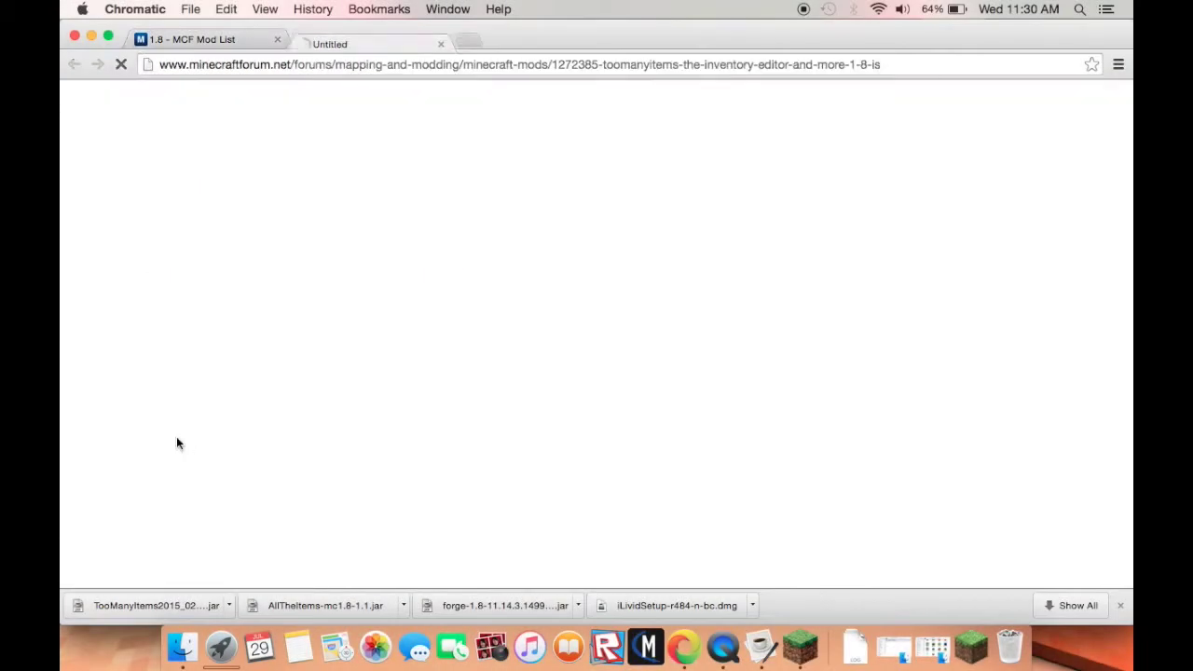
click(169, 38)
mouse_move(198, 501)
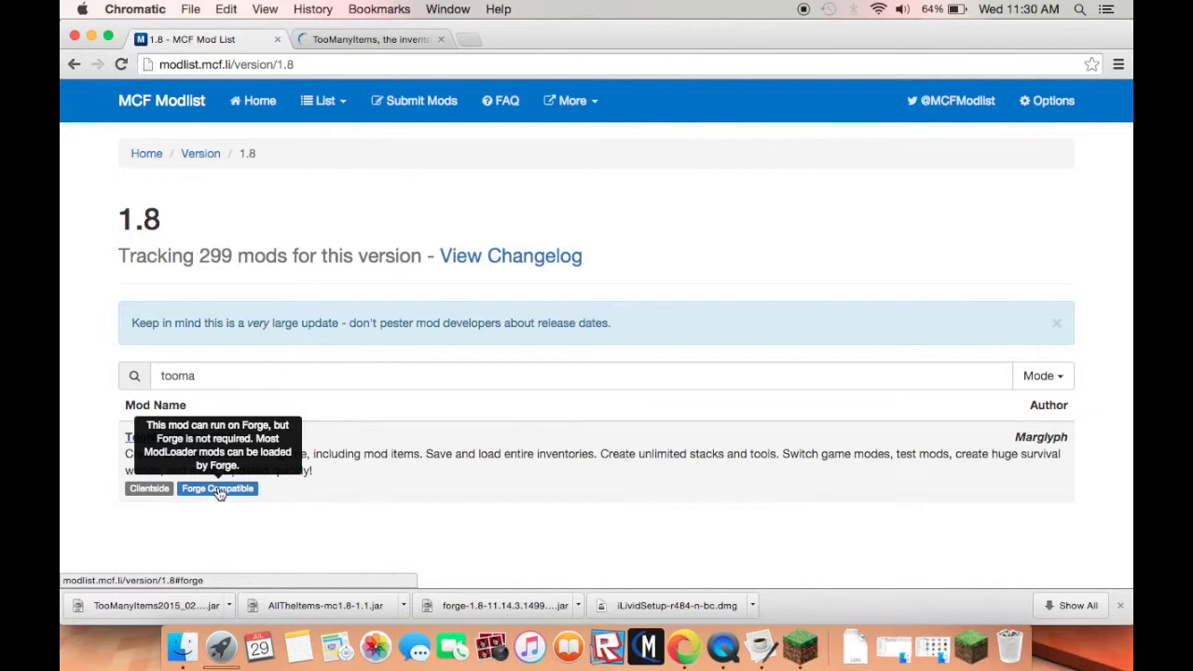
Step: Switch to the running Minecraft 1.8.1 game and minimize both browser windows behind it
click(800, 646)
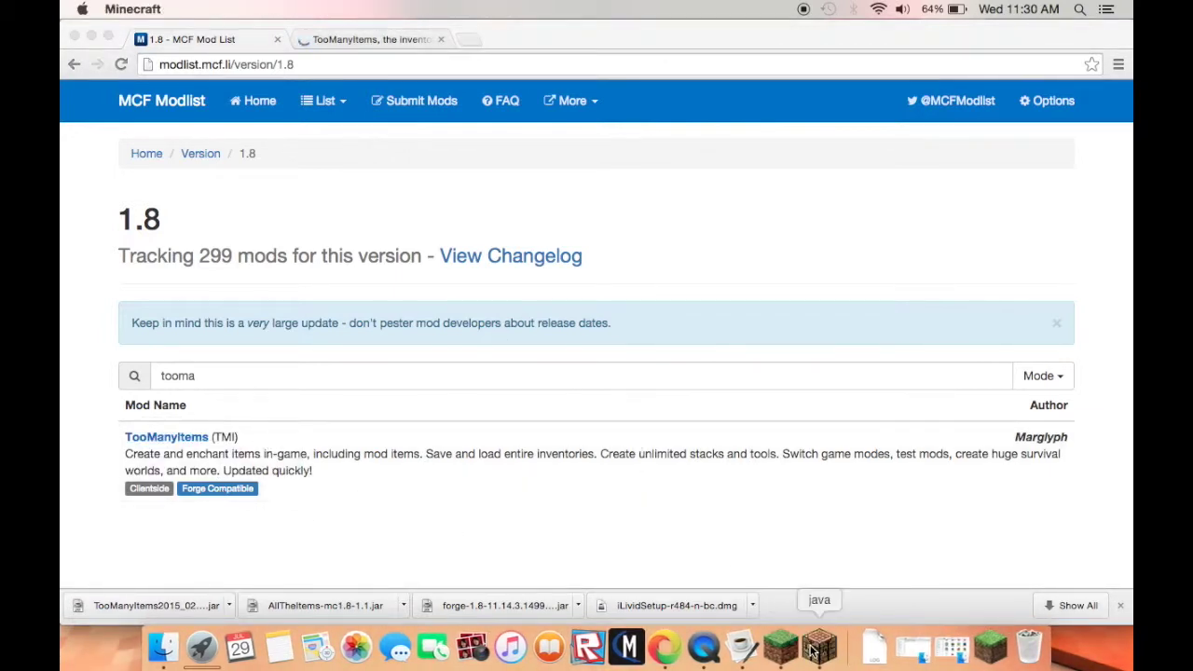
click(93, 35)
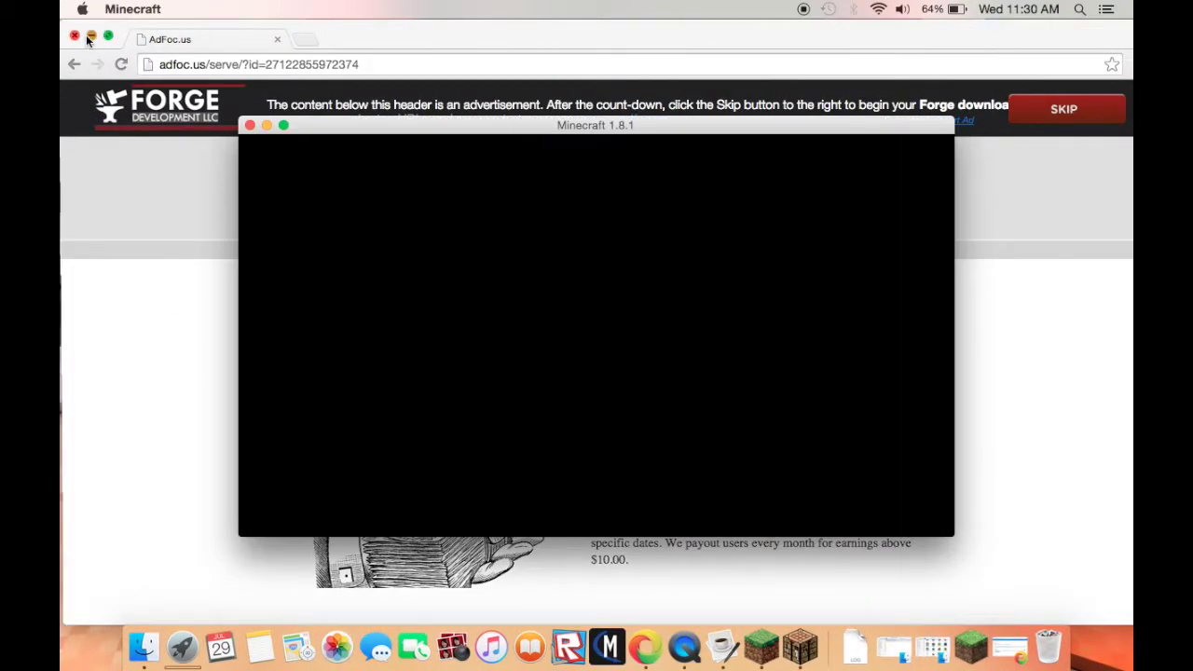
click(90, 36)
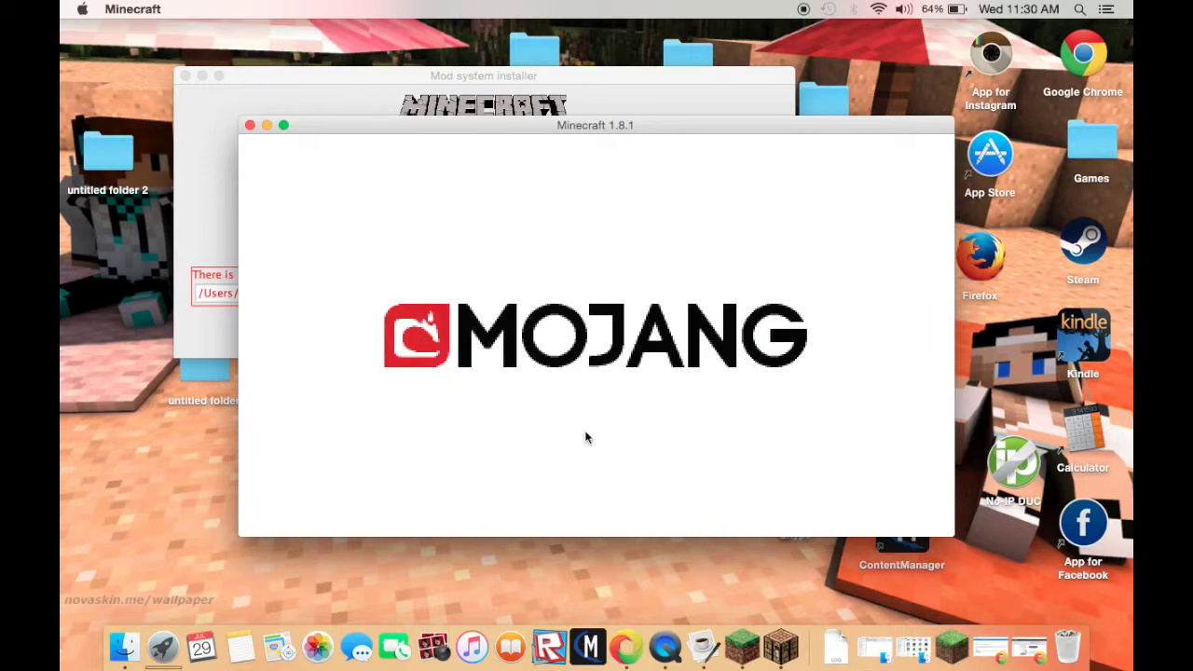
Step: Raise the system volume by four increments
key(XF86AudioRaiseVolume)
key(XF86AudioRaiseVolume)
key(XF86AudioRaiseVolume)
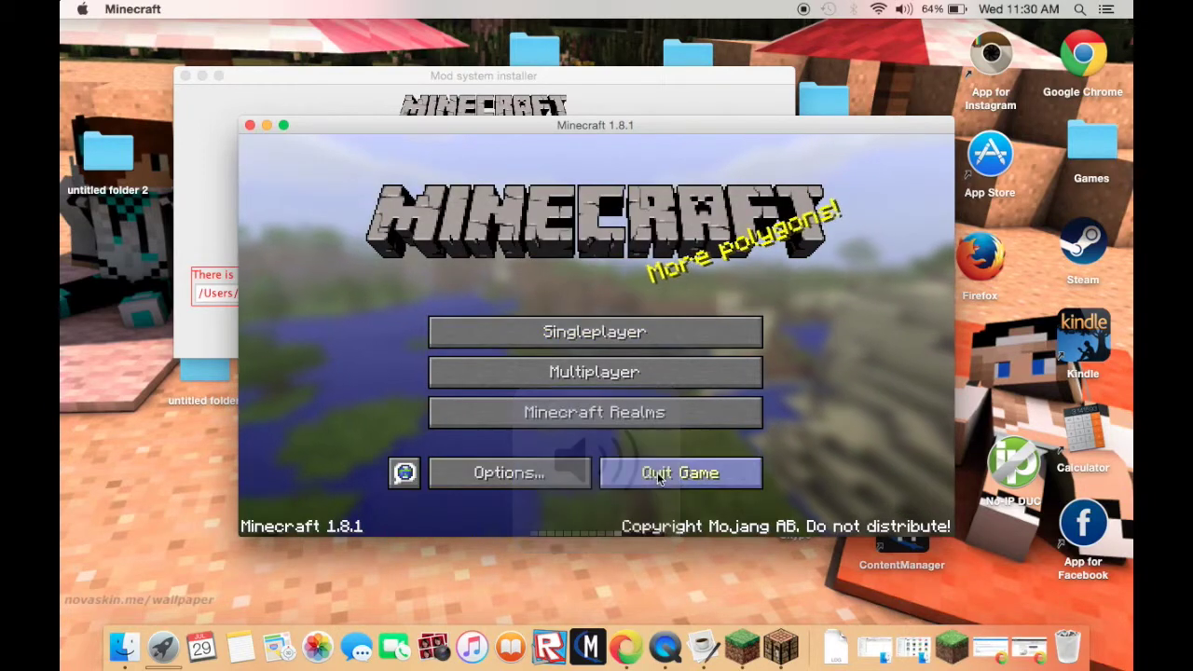
key(XF86AudioRaiseVolume)
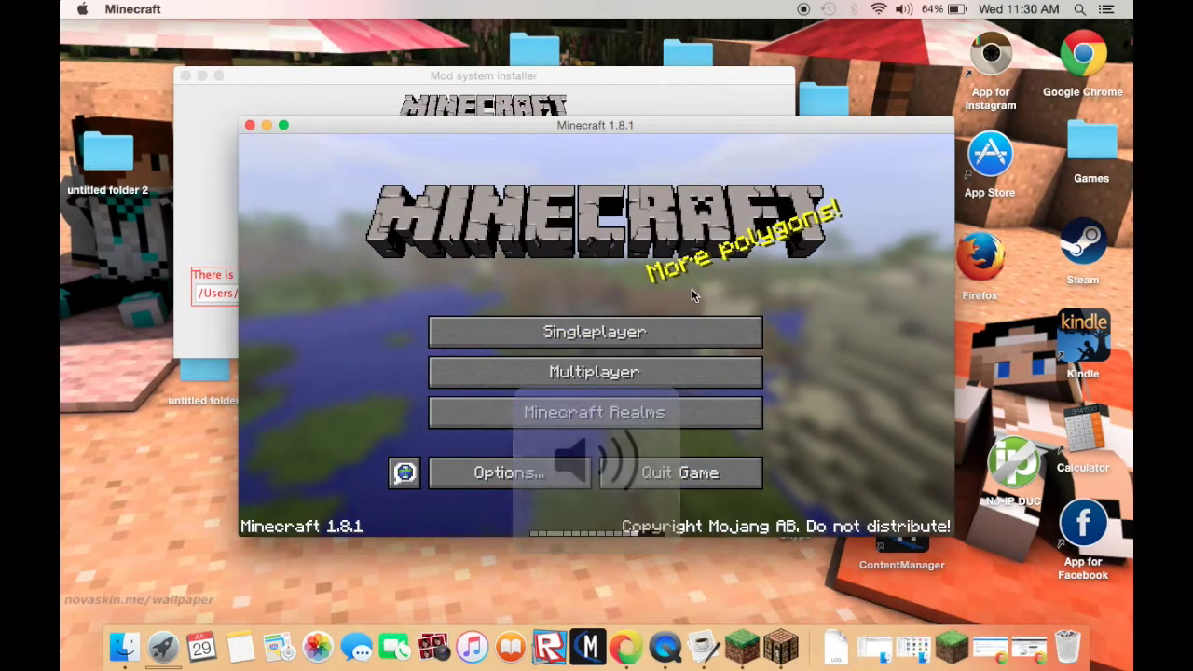
Step: Create a new single-player world in Survival mode with the name New World and raise the system volume one increment
click(662, 328)
click(760, 480)
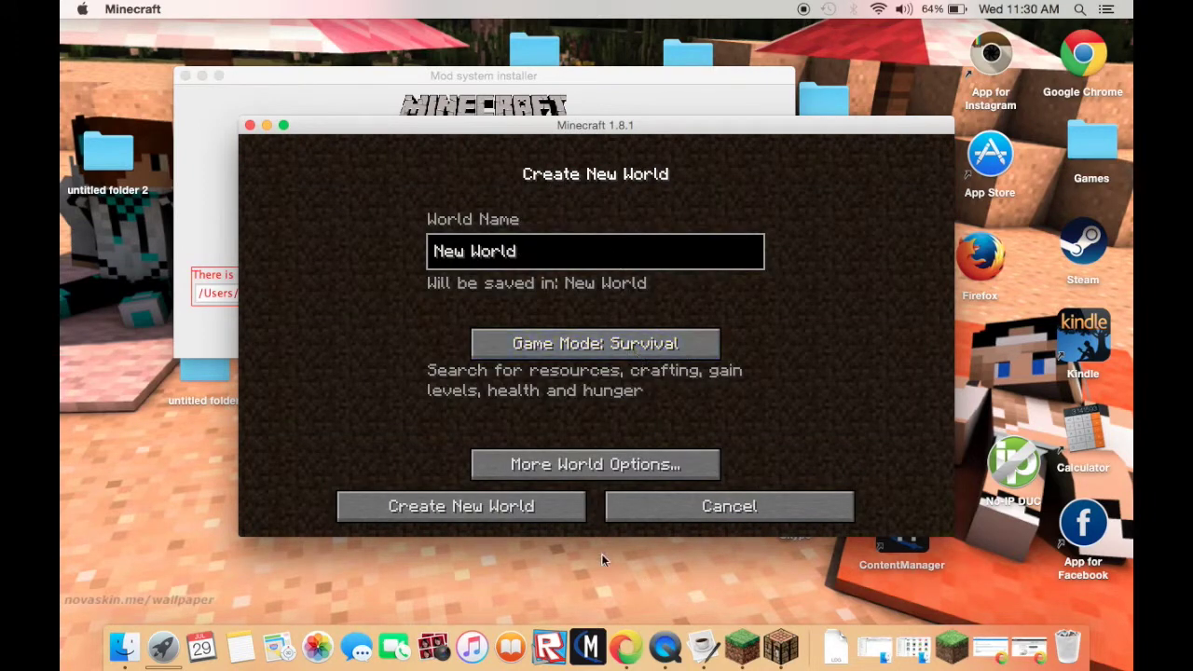
click(477, 506)
key(XF86AudioRaiseVolume)
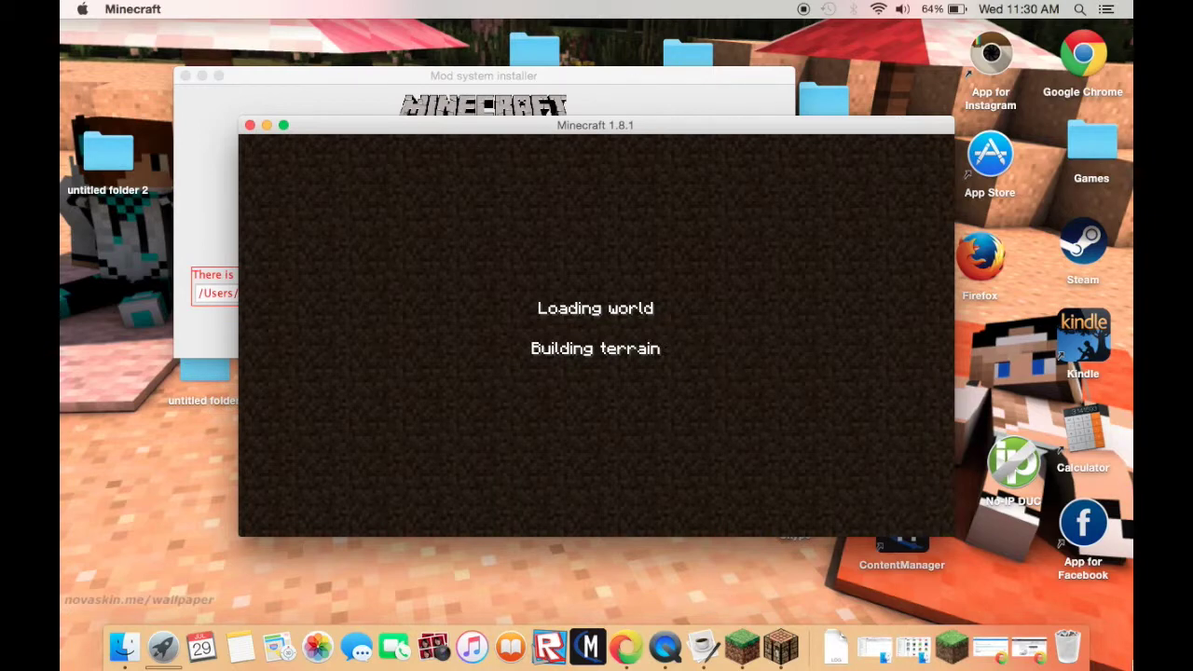
Step: Move the mod list browser window aside, place the downloaded TooManyItems jar on the desktop without running it, and minimize the browser
click(1031, 645)
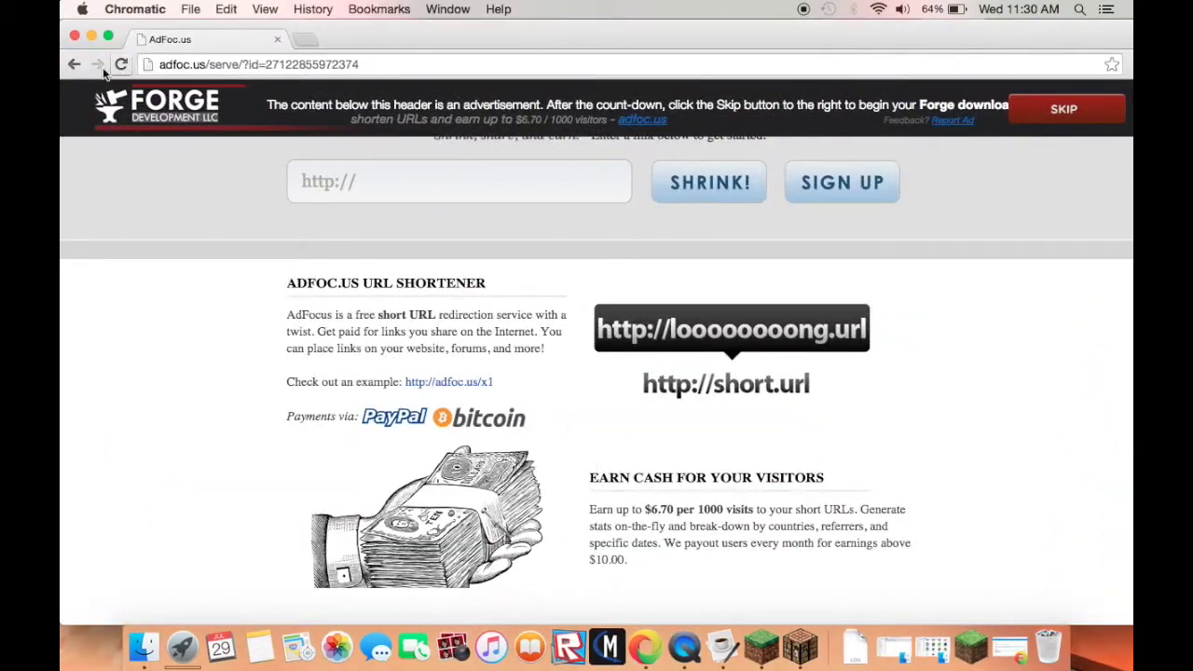
click(97, 38)
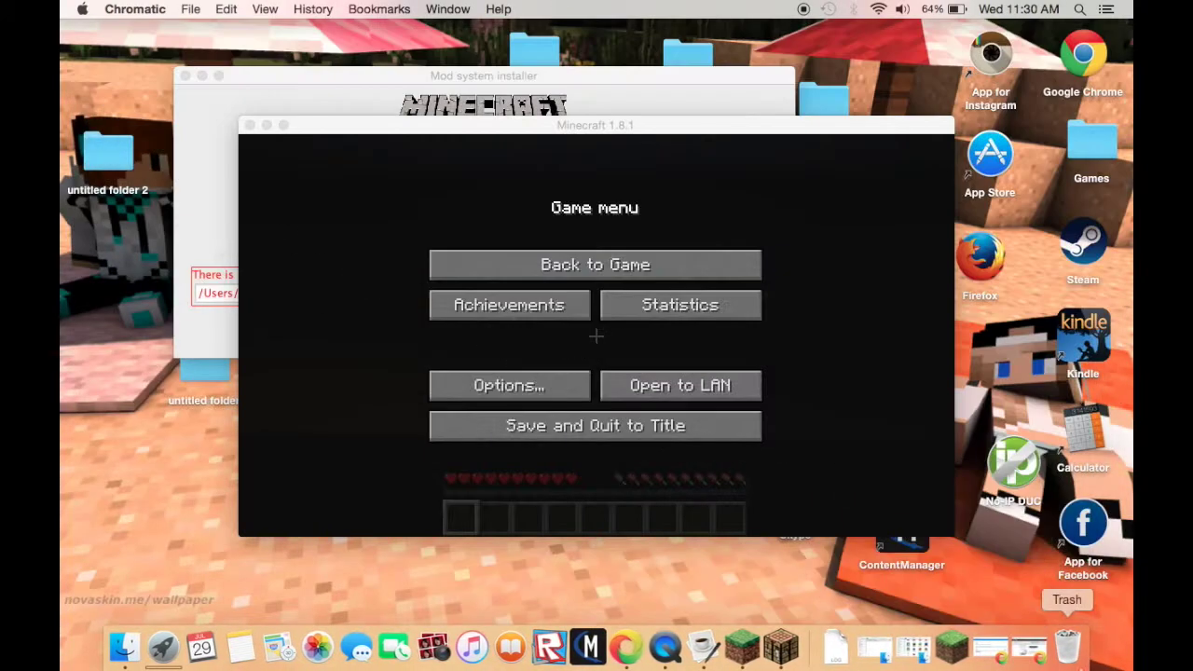
click(1009, 645)
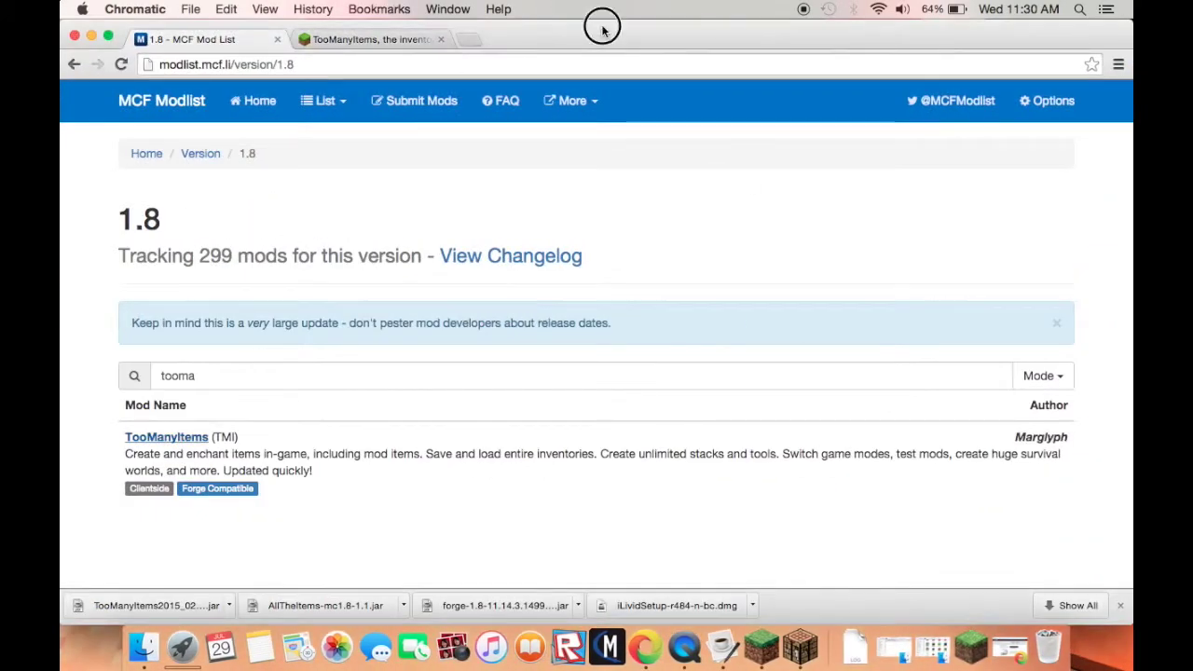
drag(599, 27, 816, 27)
right_click(353, 608)
click(208, 567)
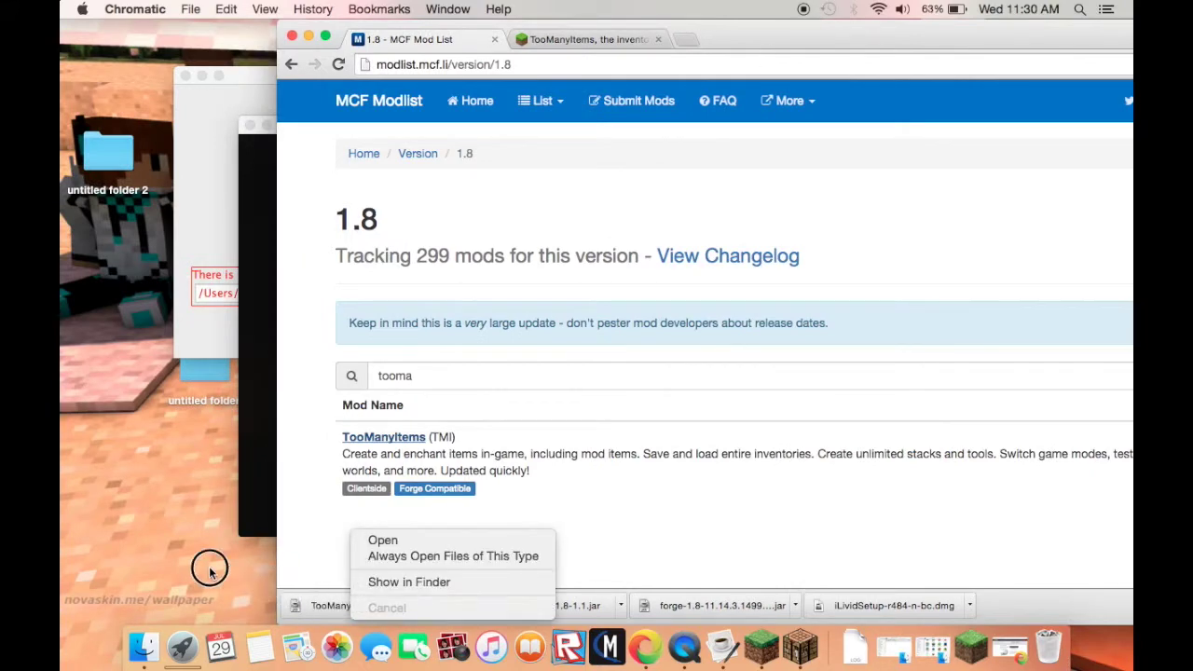
click(317, 605)
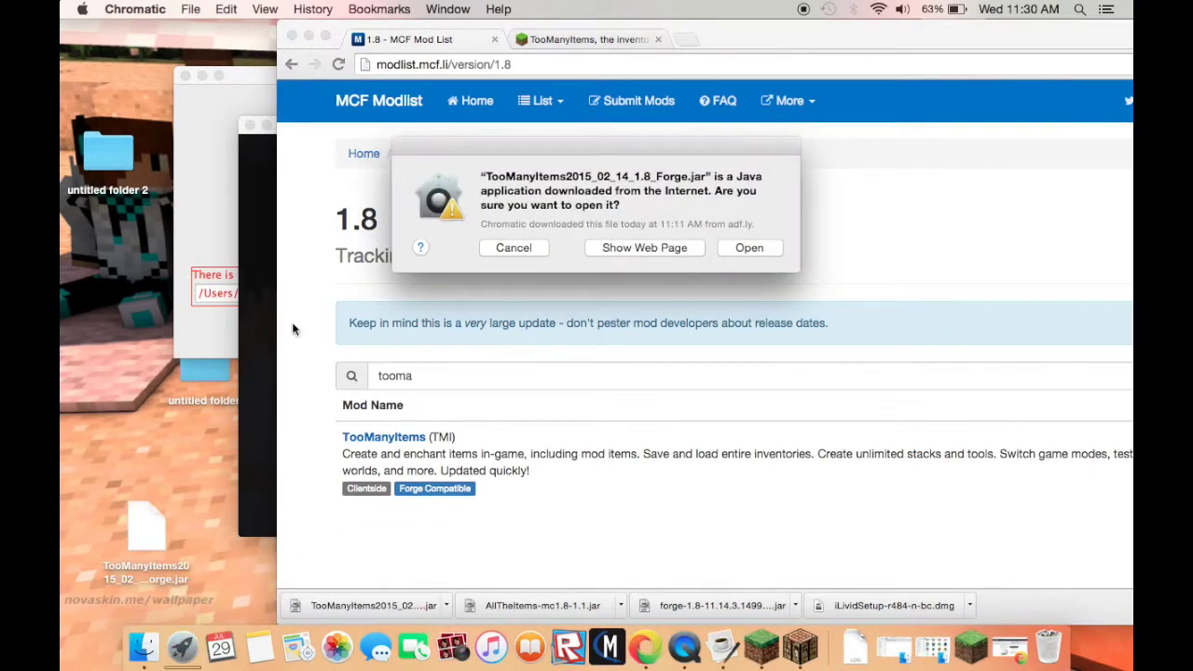
click(506, 251)
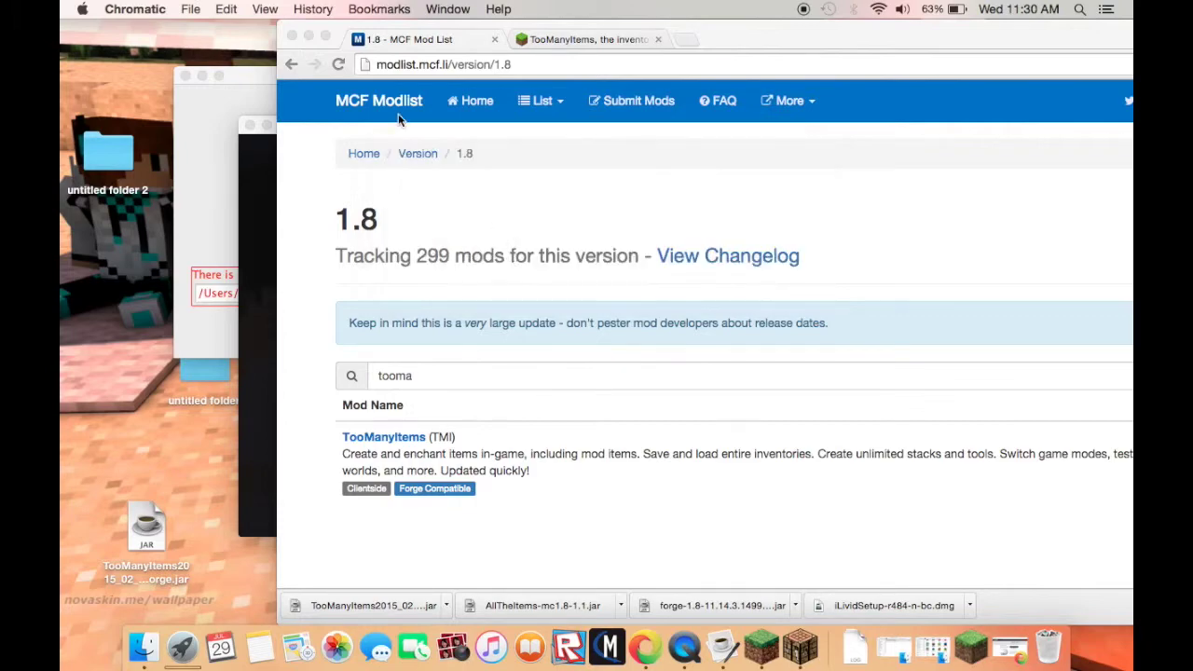
click(309, 38)
Step: Resume the paused game to view the new world briefly, and save and quit to the title screen
click(539, 282)
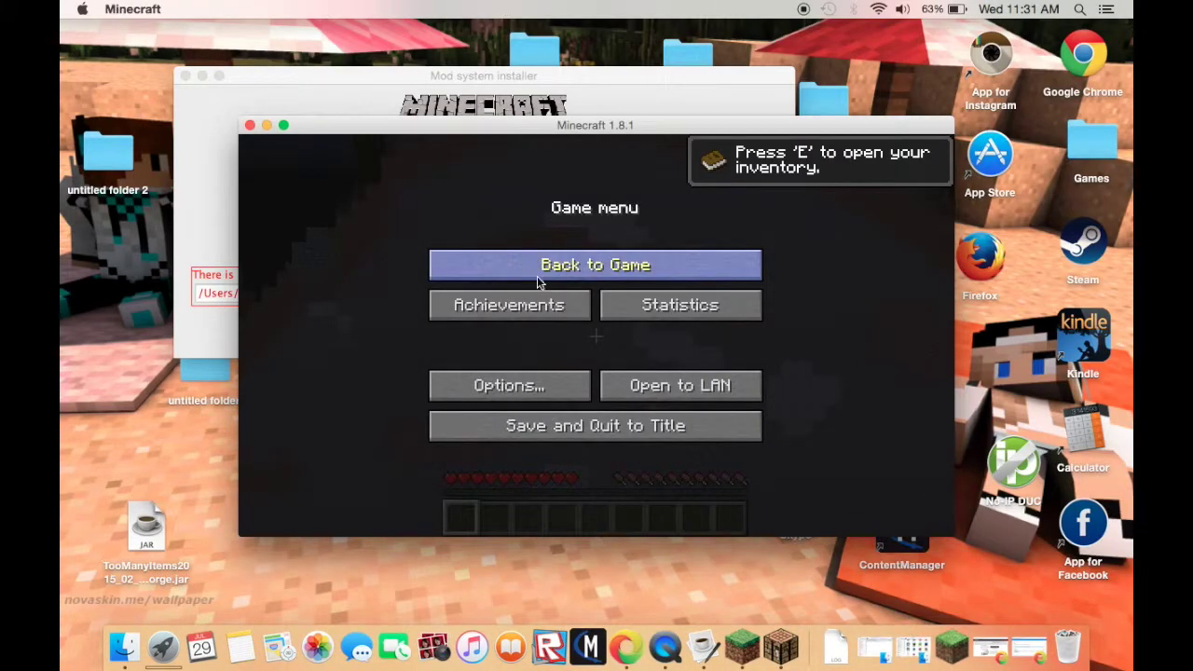
click(539, 265)
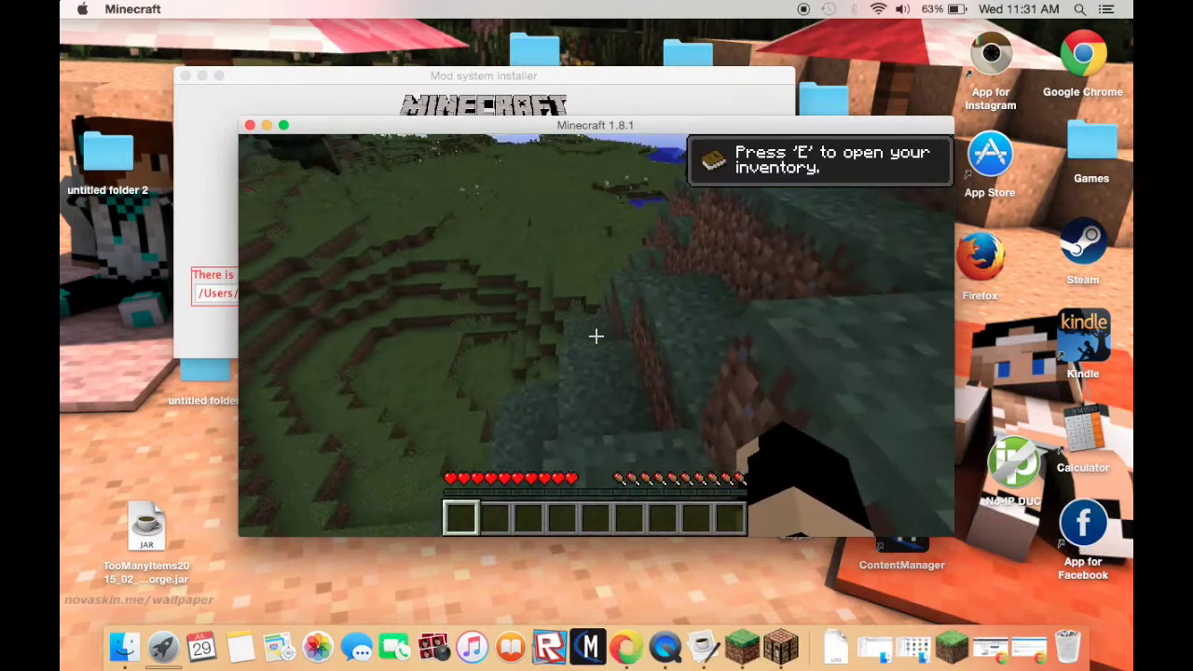
key(Escape)
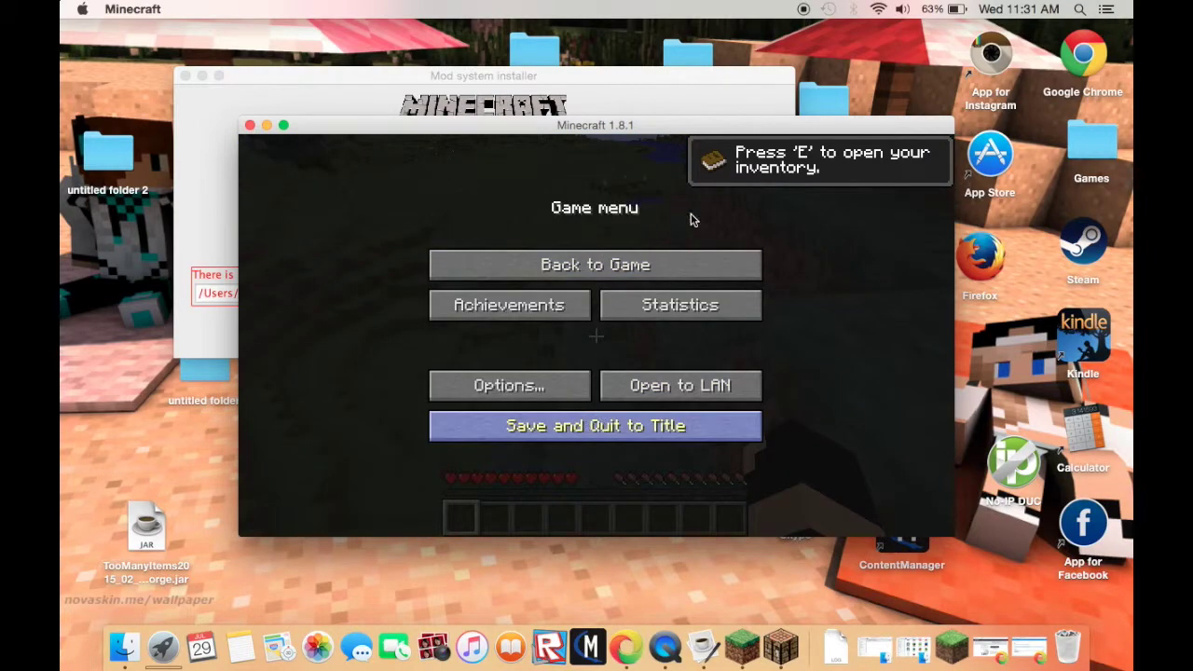
click(596, 425)
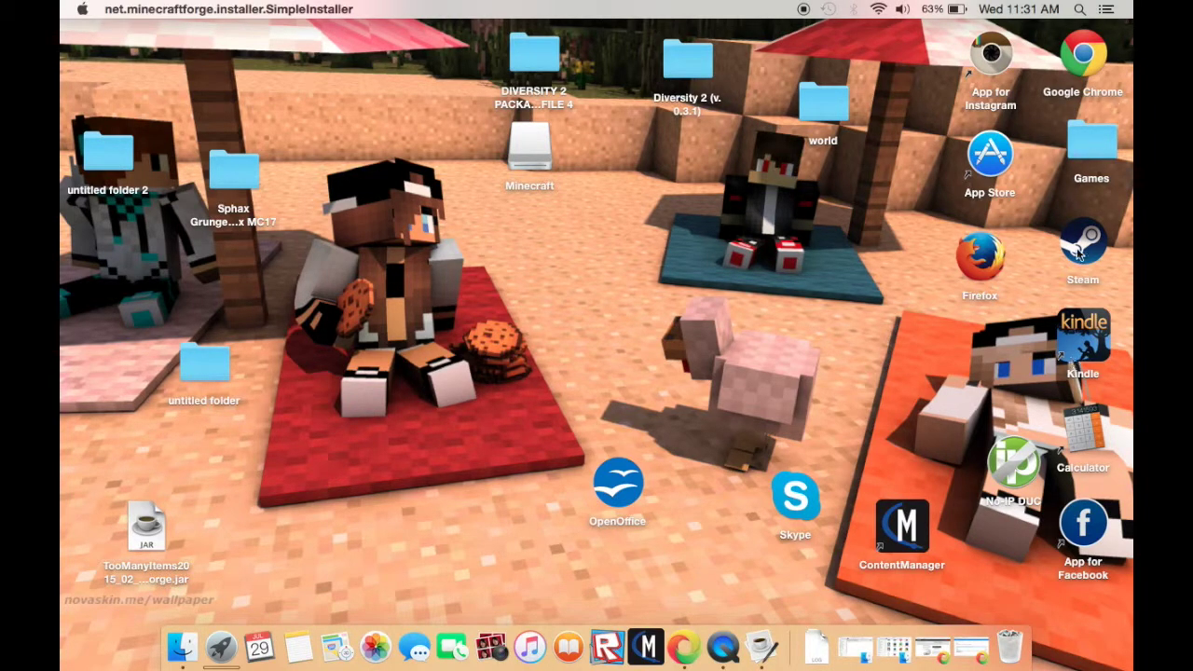
Step: Start the Minecraft launcher from the Games folder on the desktop and minimize the folder window
double_click(1093, 149)
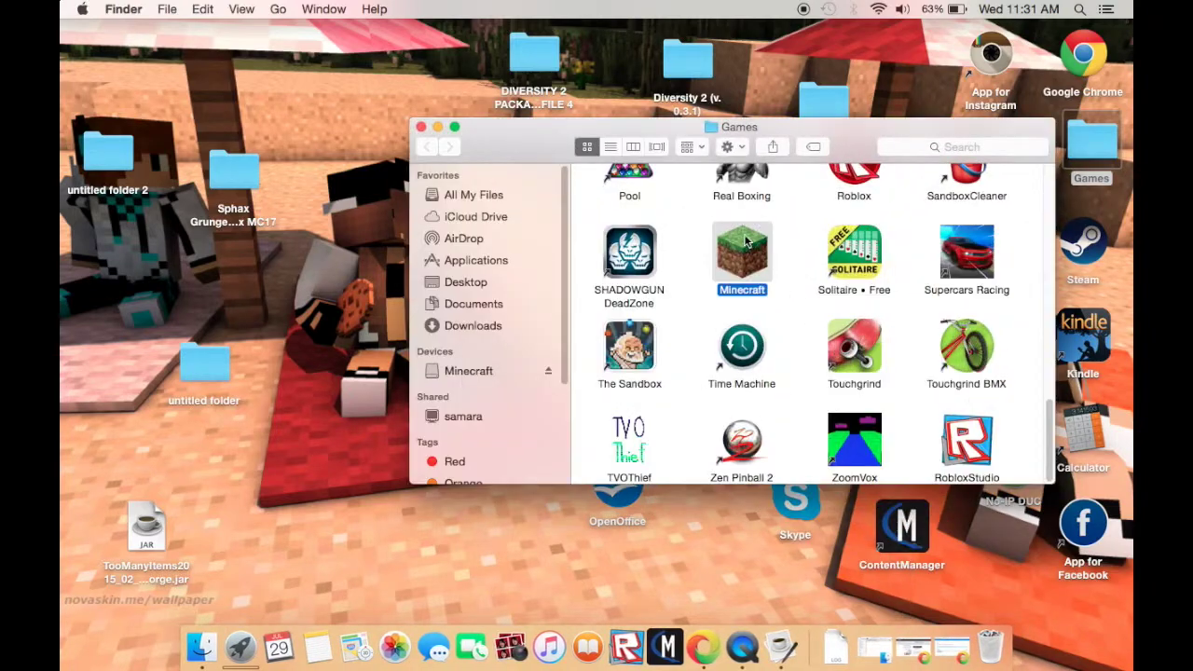
double_click(746, 241)
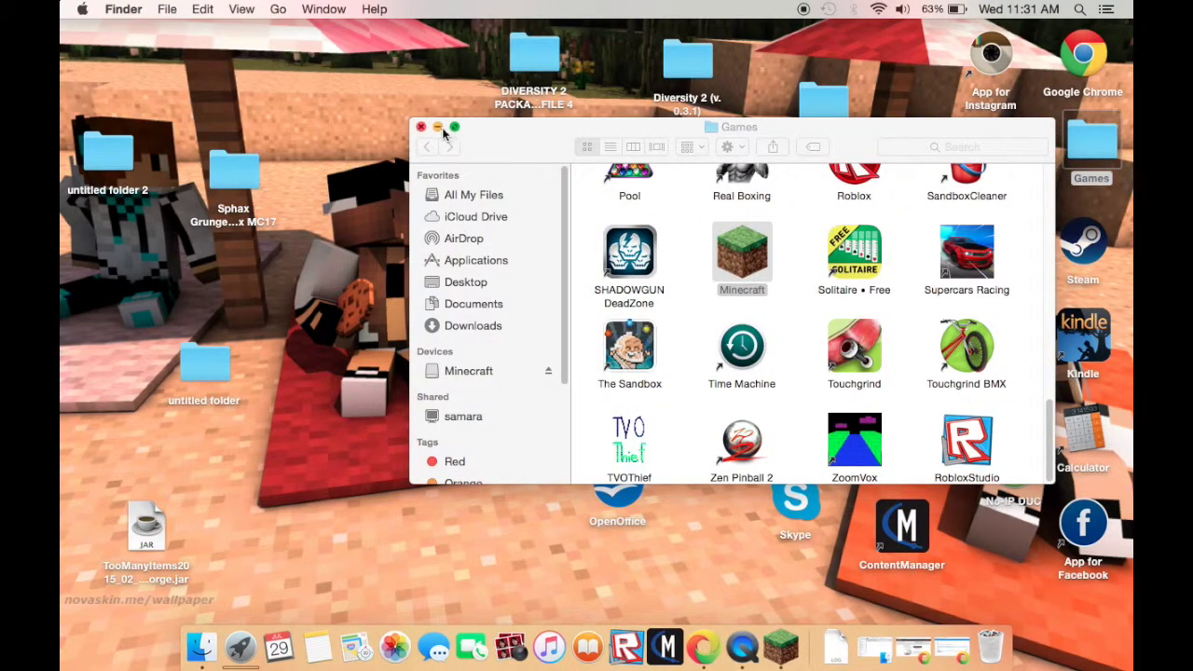
click(438, 128)
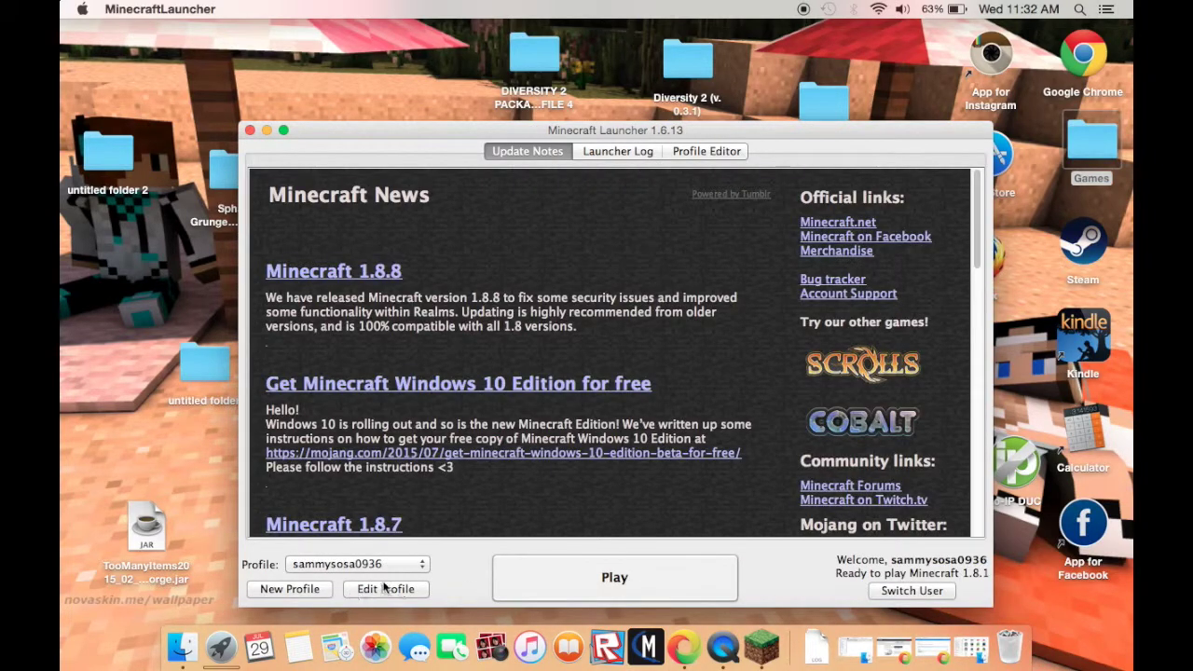
Step: Select the Forge profile to check which version it plays, and switch back to the player's own profile
click(402, 564)
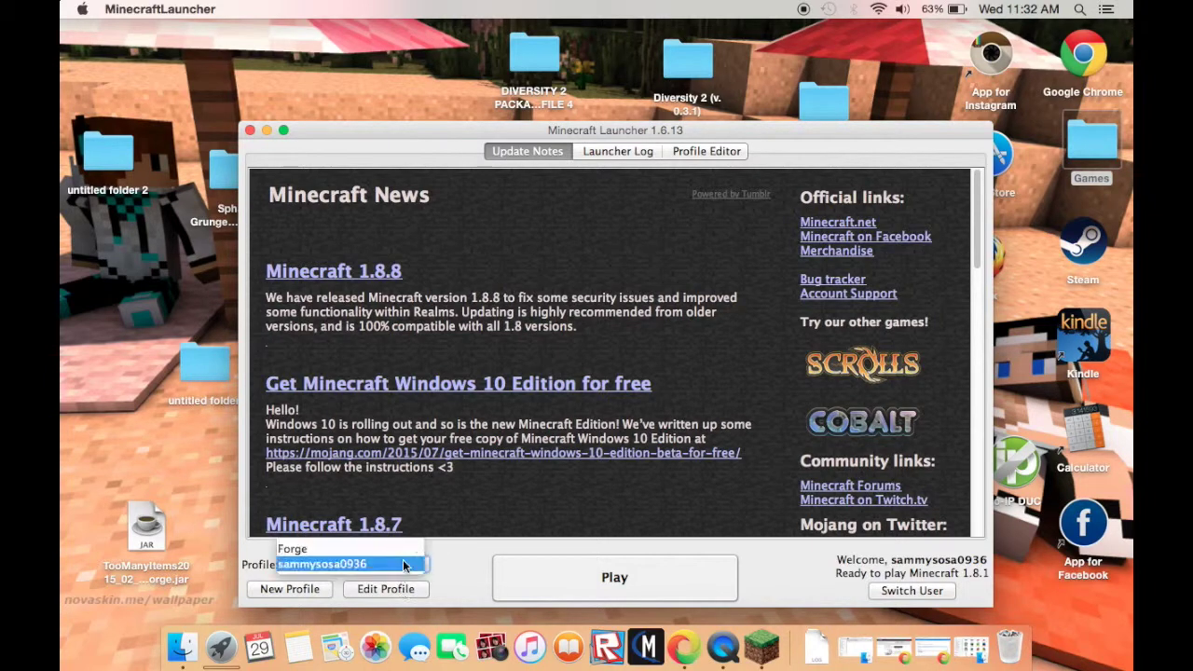
click(403, 552)
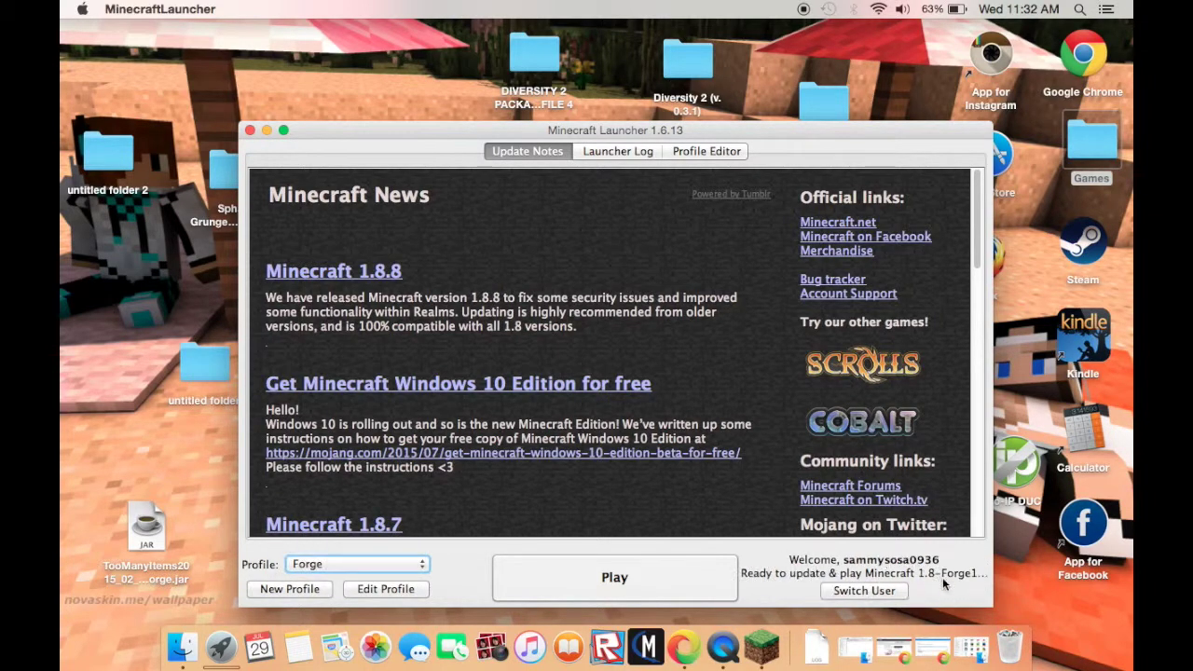
click(378, 566)
click(353, 577)
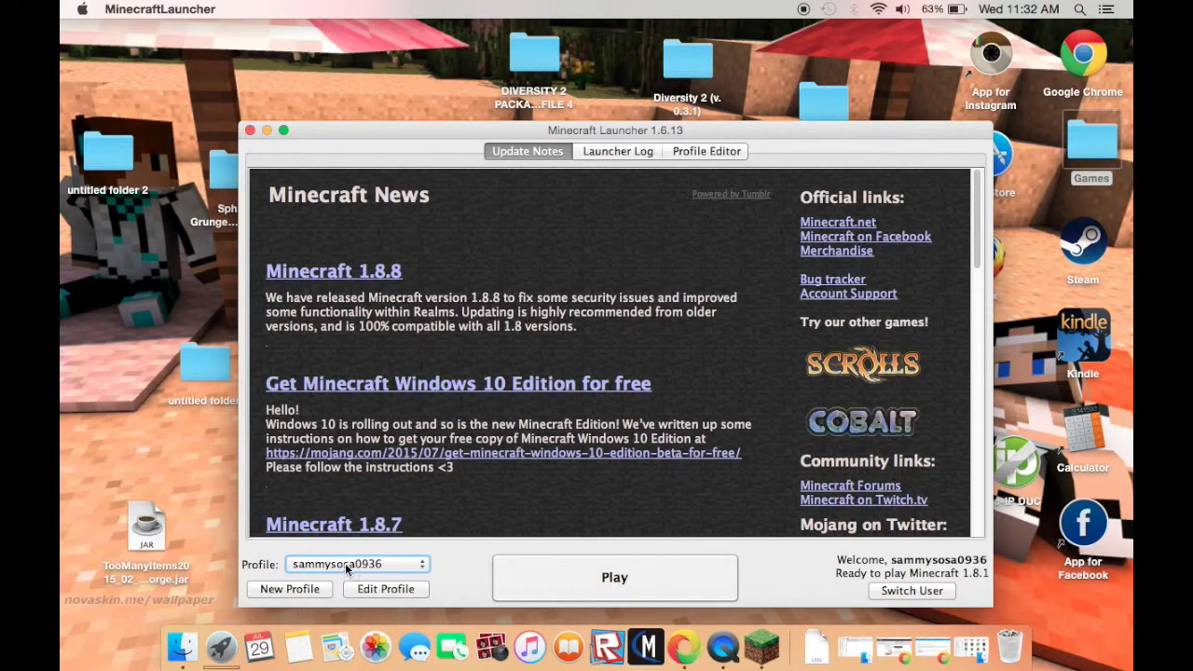
Step: Look through the game versions available in the player profile's editor and close it without saving
click(378, 589)
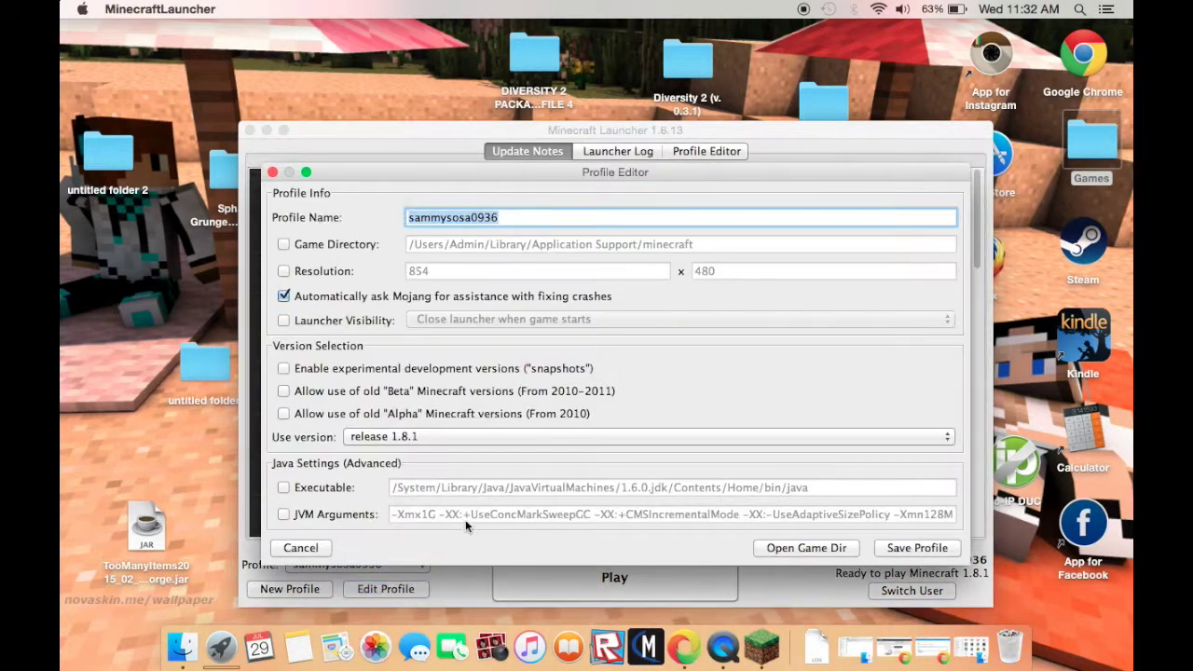
click(503, 436)
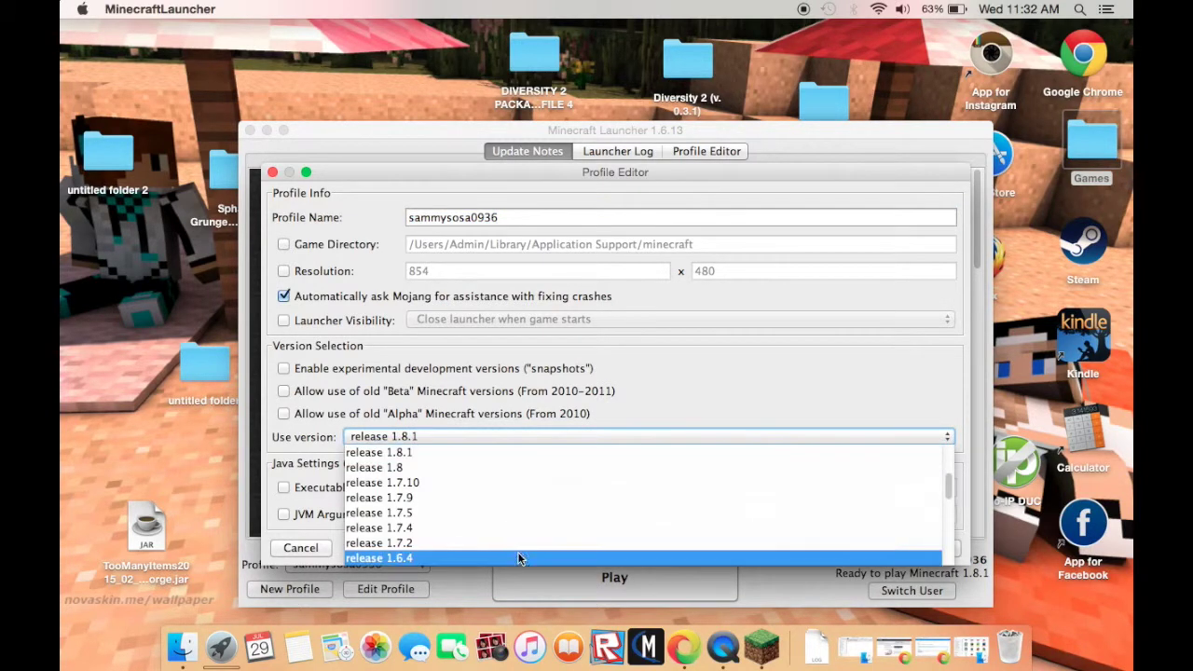
scroll(518, 558, down, 10)
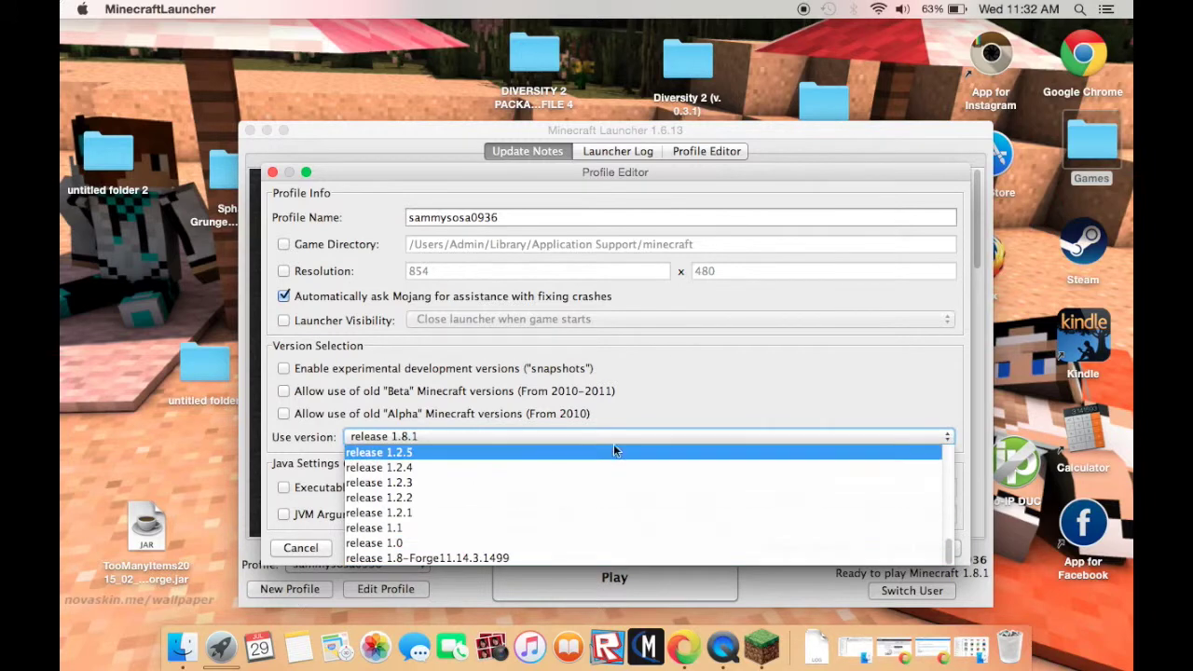
click(546, 353)
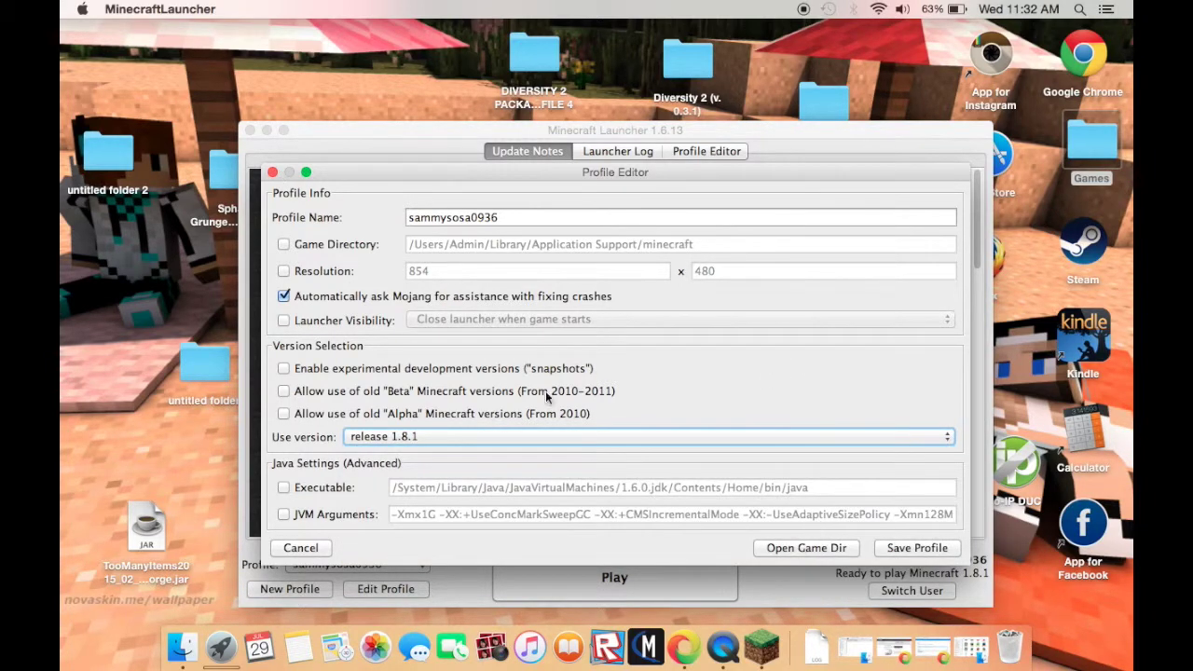
click(273, 173)
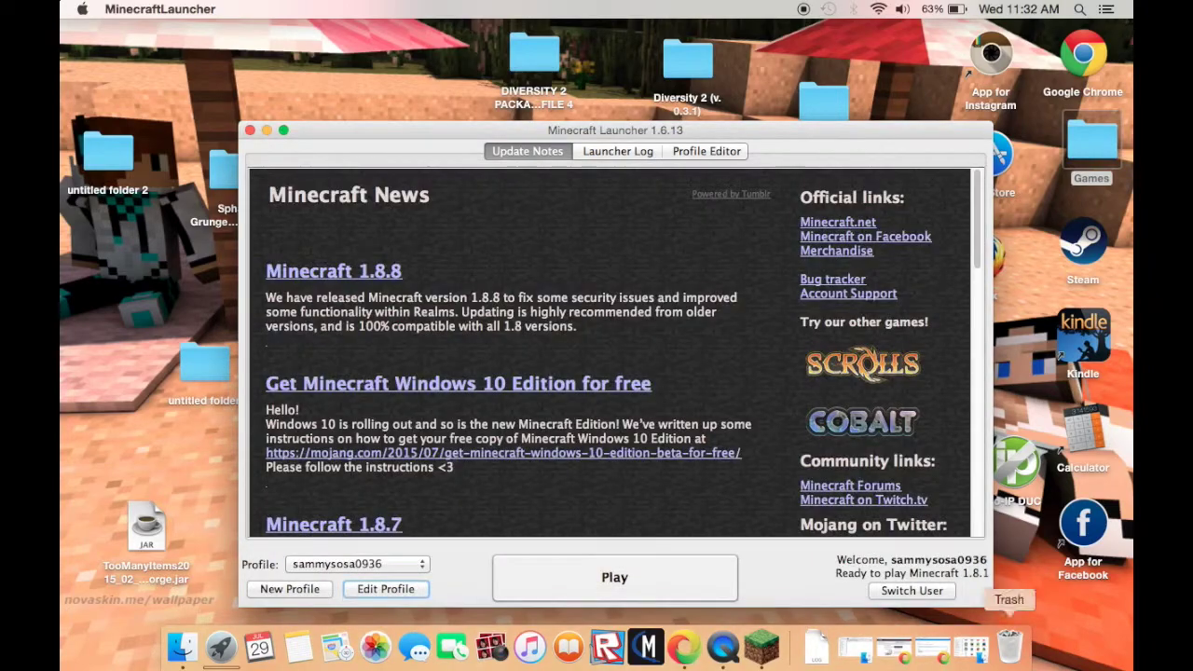
Step: Launch the game with the Forge profile and minimize the Games folder window while it loads
click(692, 571)
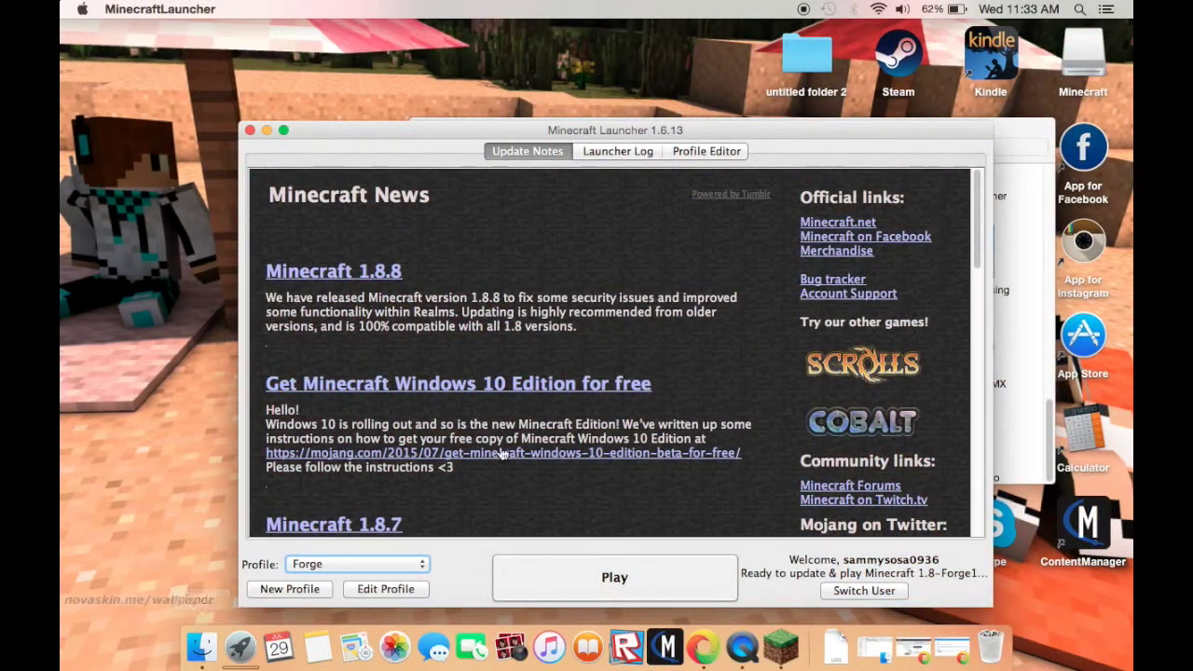
click(371, 563)
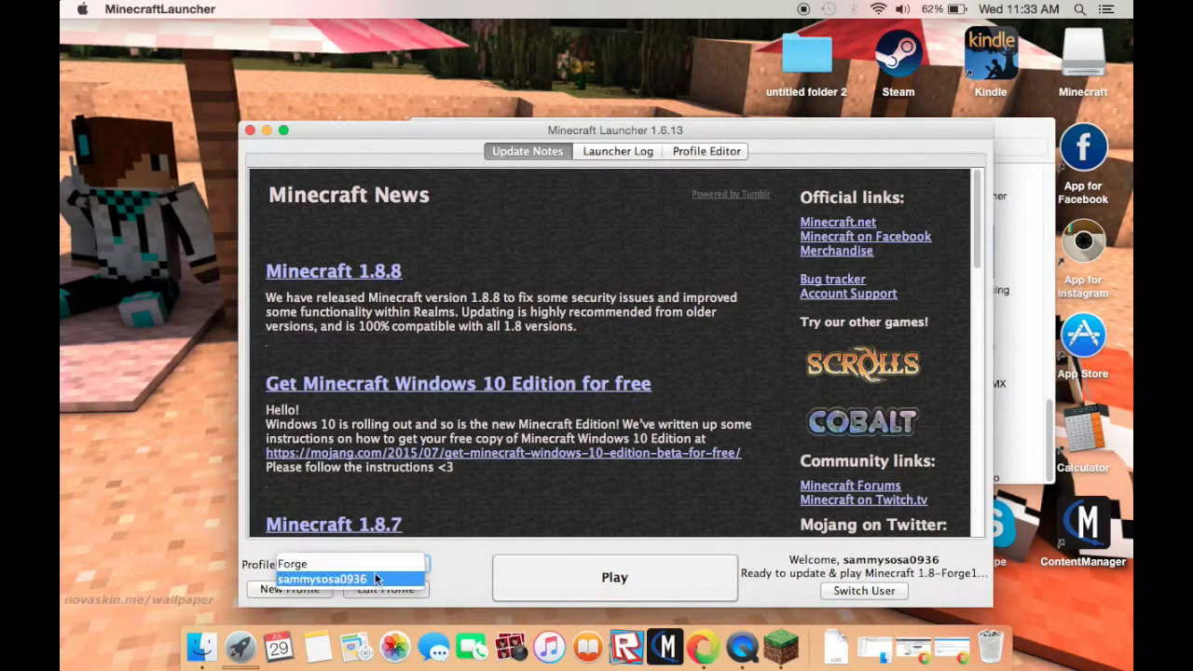
click(378, 564)
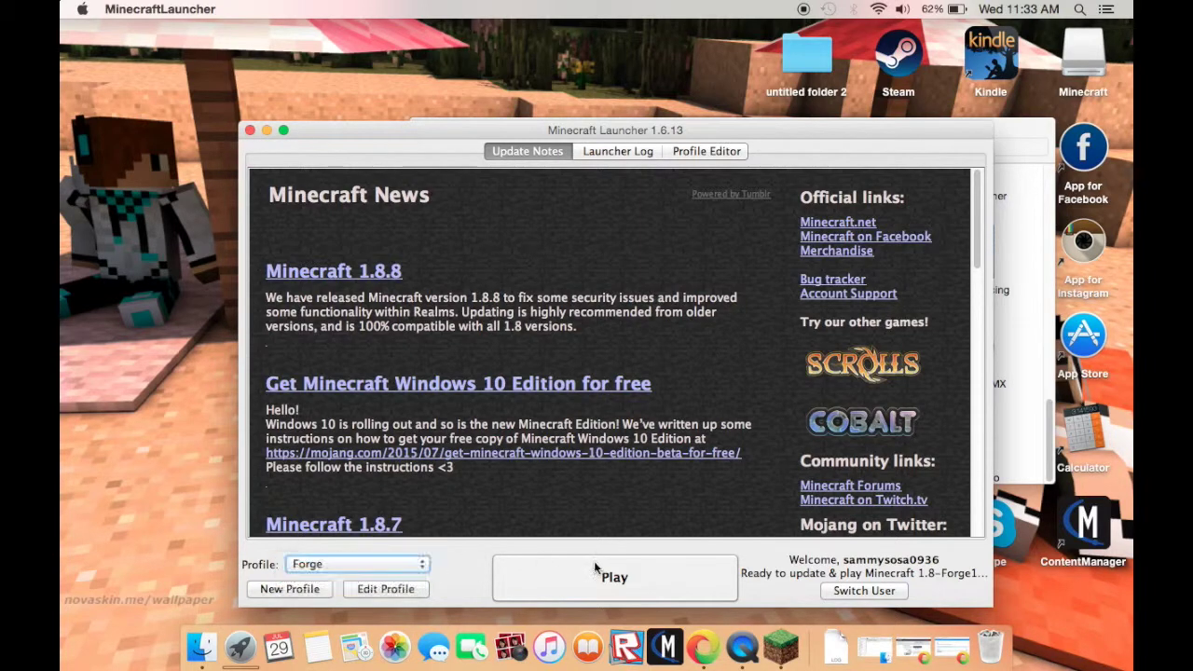
click(672, 566)
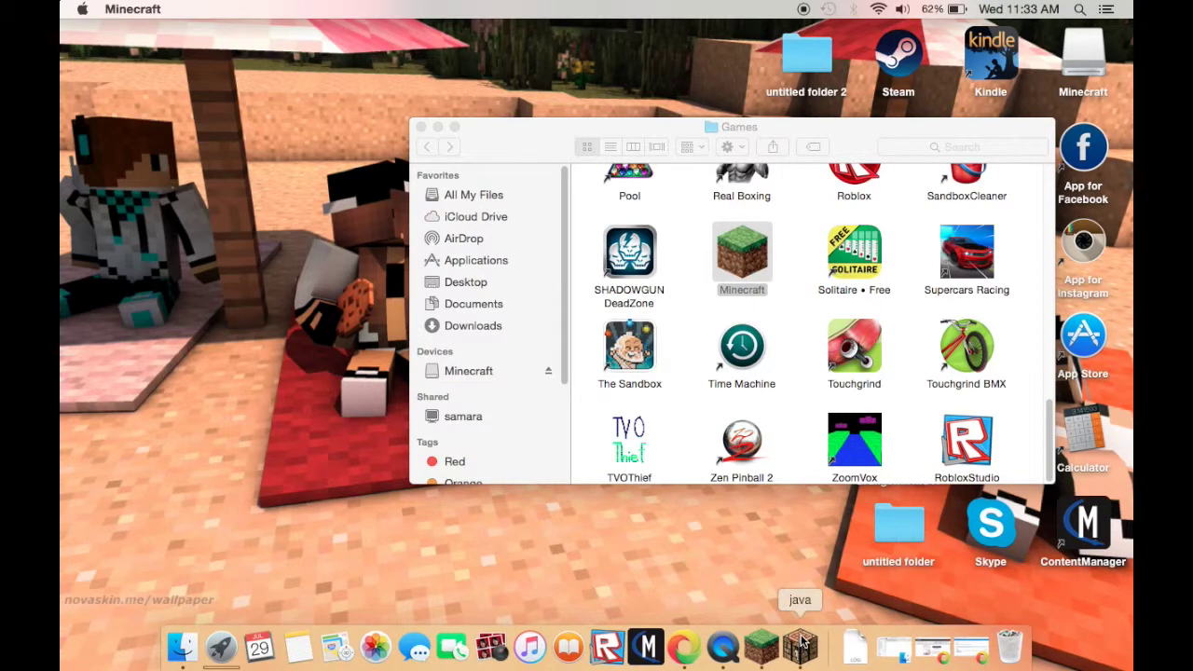
click(437, 126)
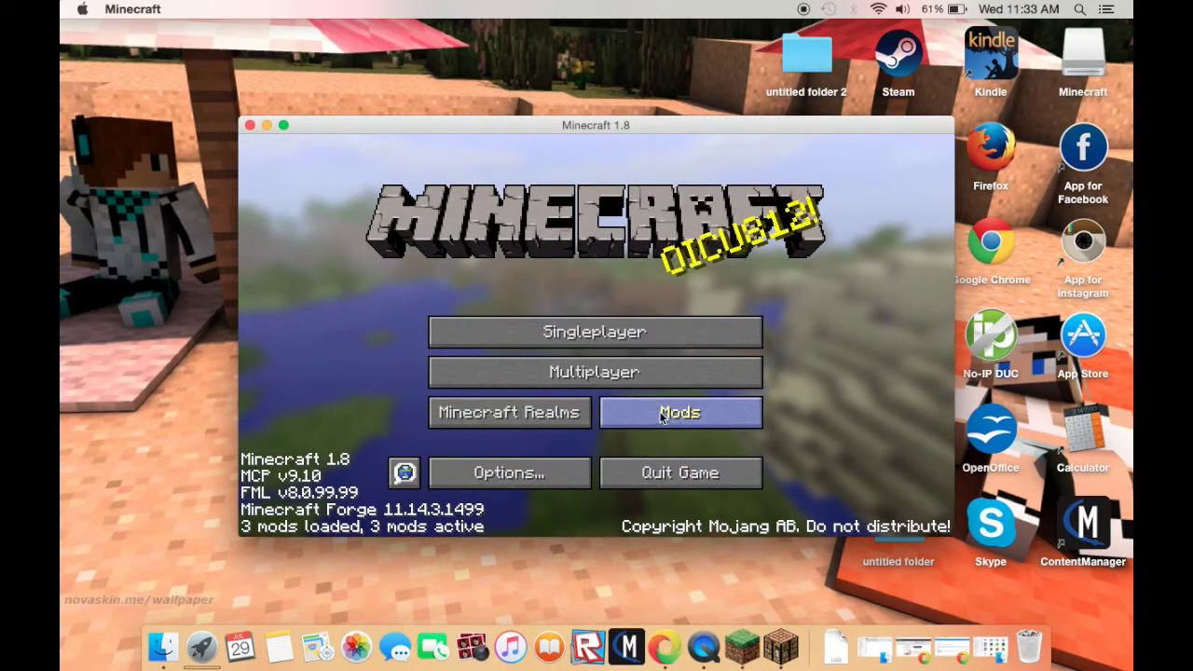
Step: Examine the list of mods loaded in the Forge game and return to the title screen
click(727, 425)
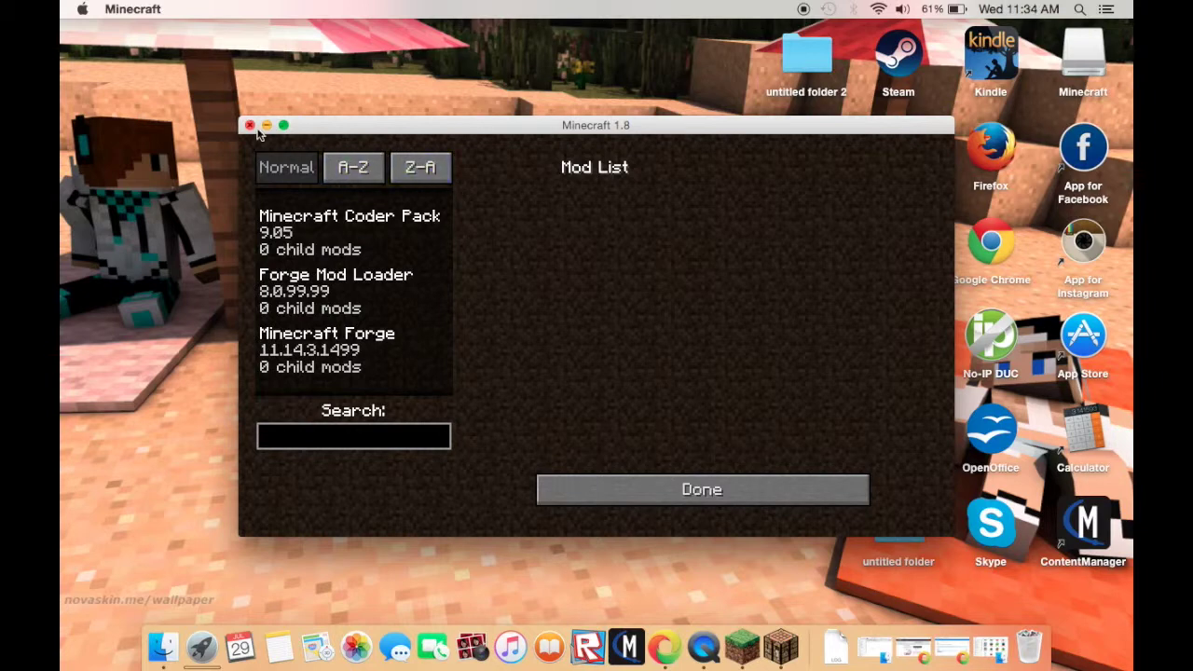
click(695, 486)
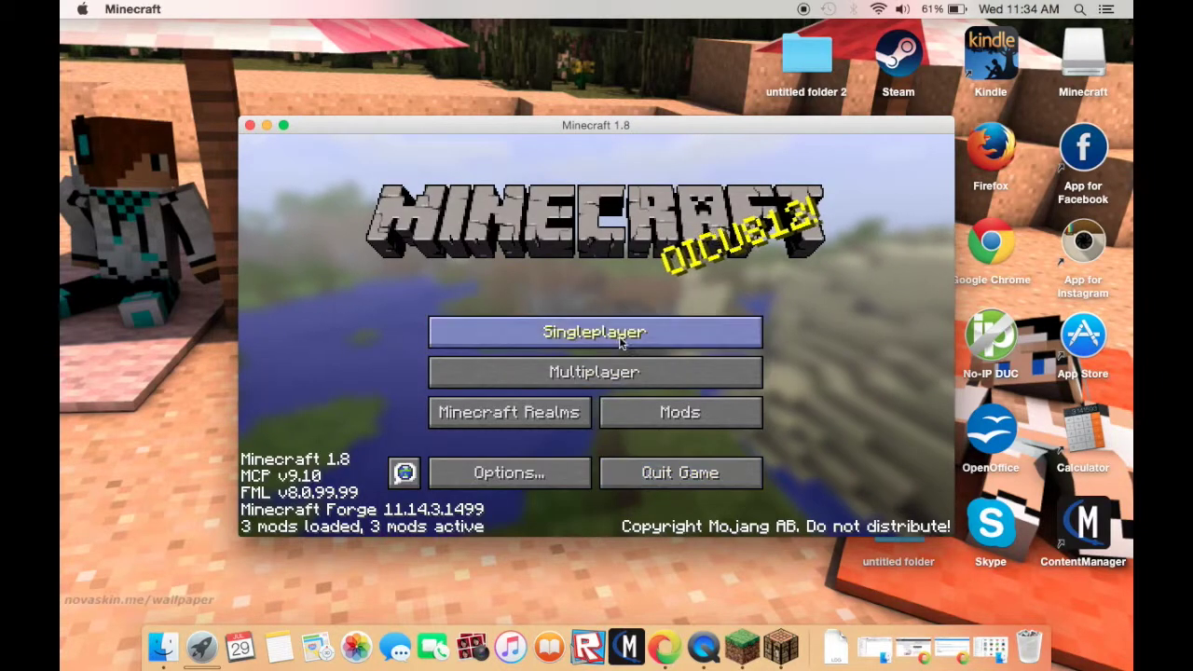
Step: Load the saved single-player world New World in the Forge version of the game
click(622, 344)
click(583, 233)
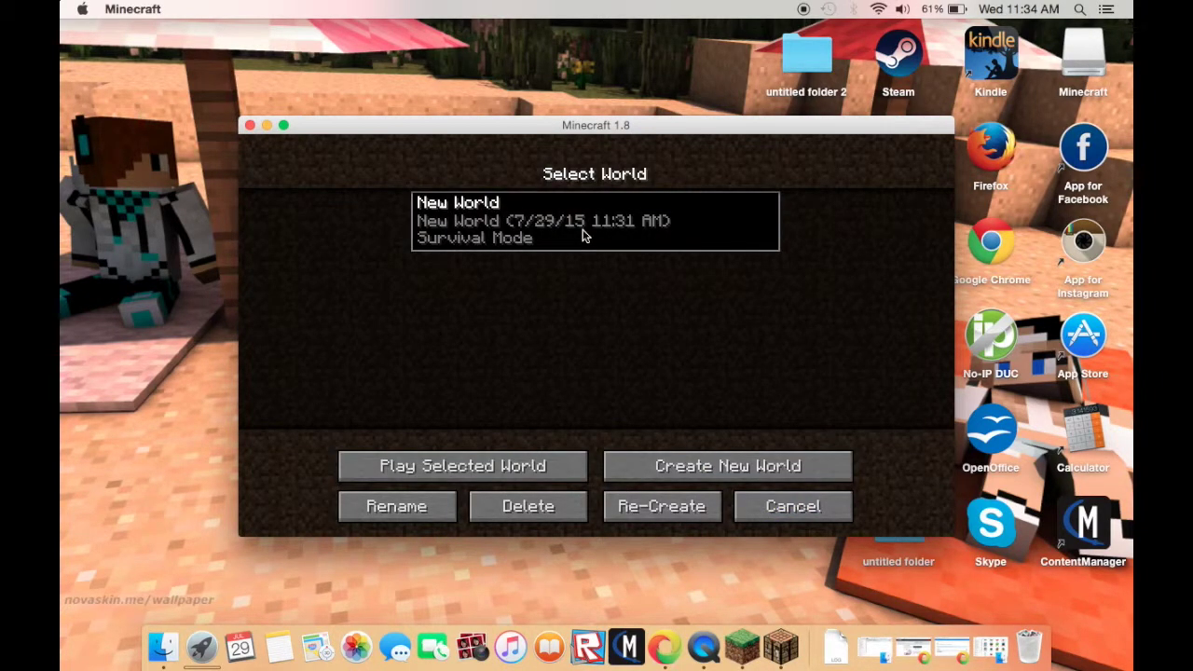
click(529, 477)
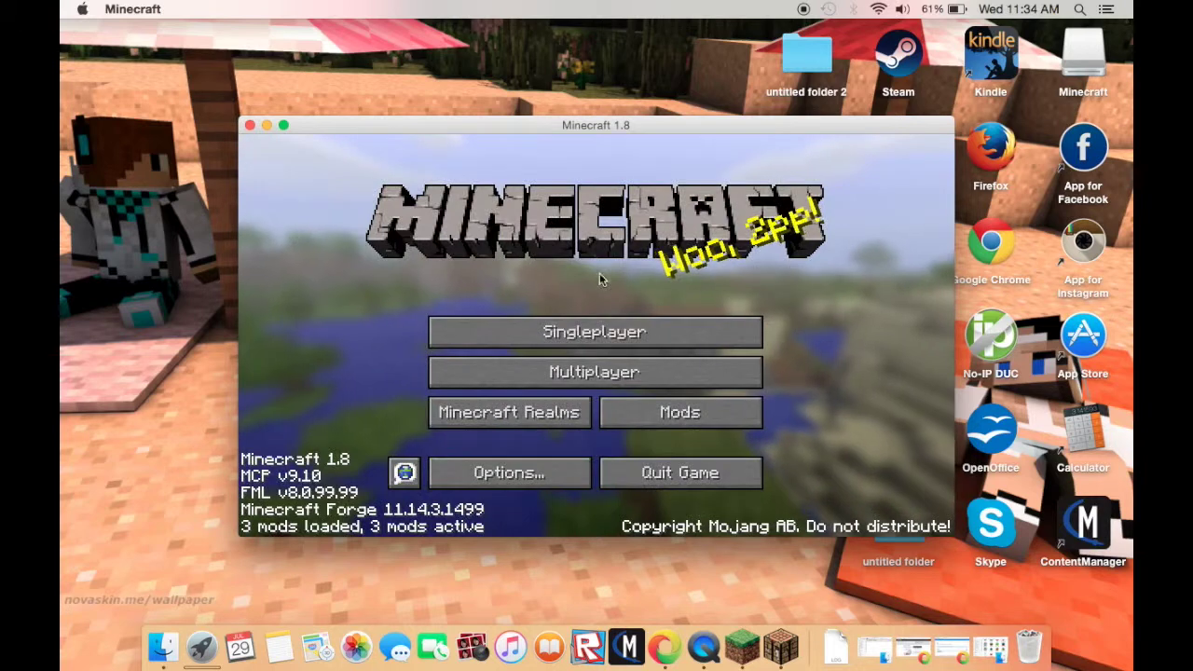
click(621, 336)
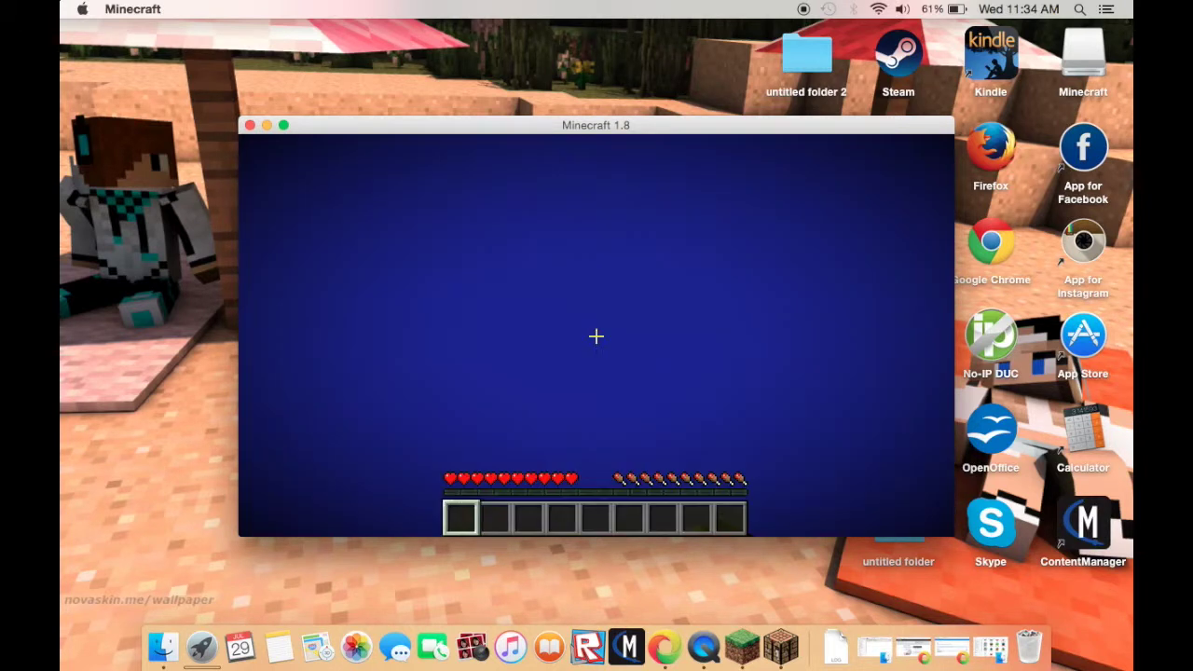
Step: Open the resourcepacks folder from the in-game resource pack options and close the Minecraft 1.8 game window
key(Escape)
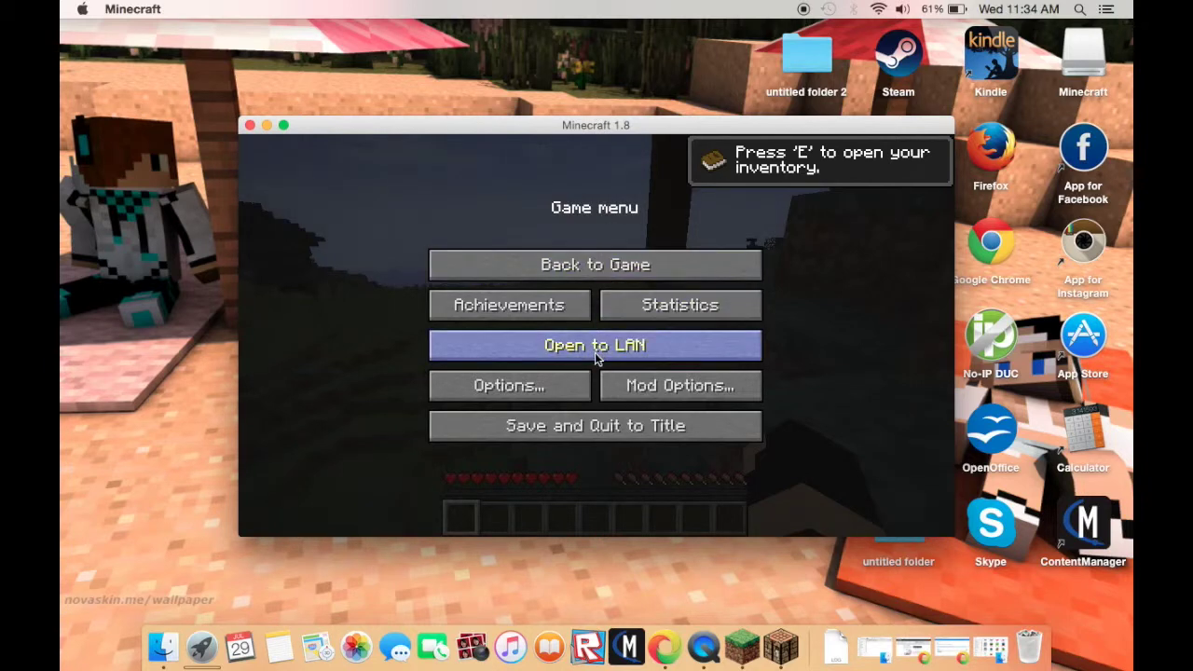
click(529, 389)
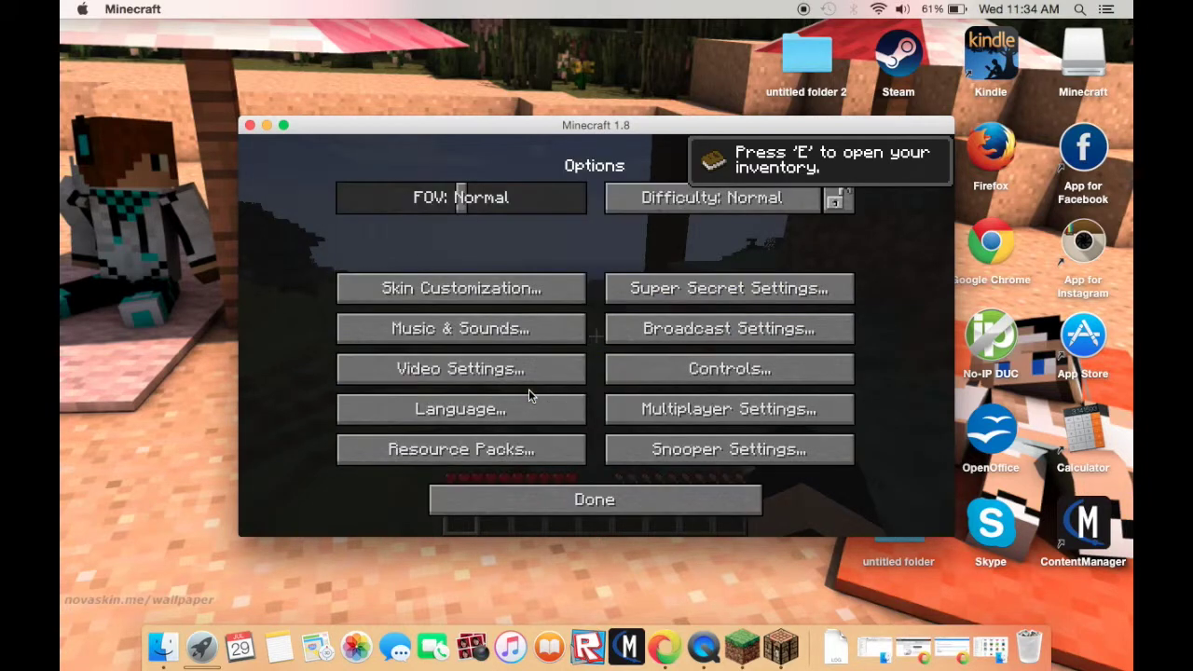
click(497, 448)
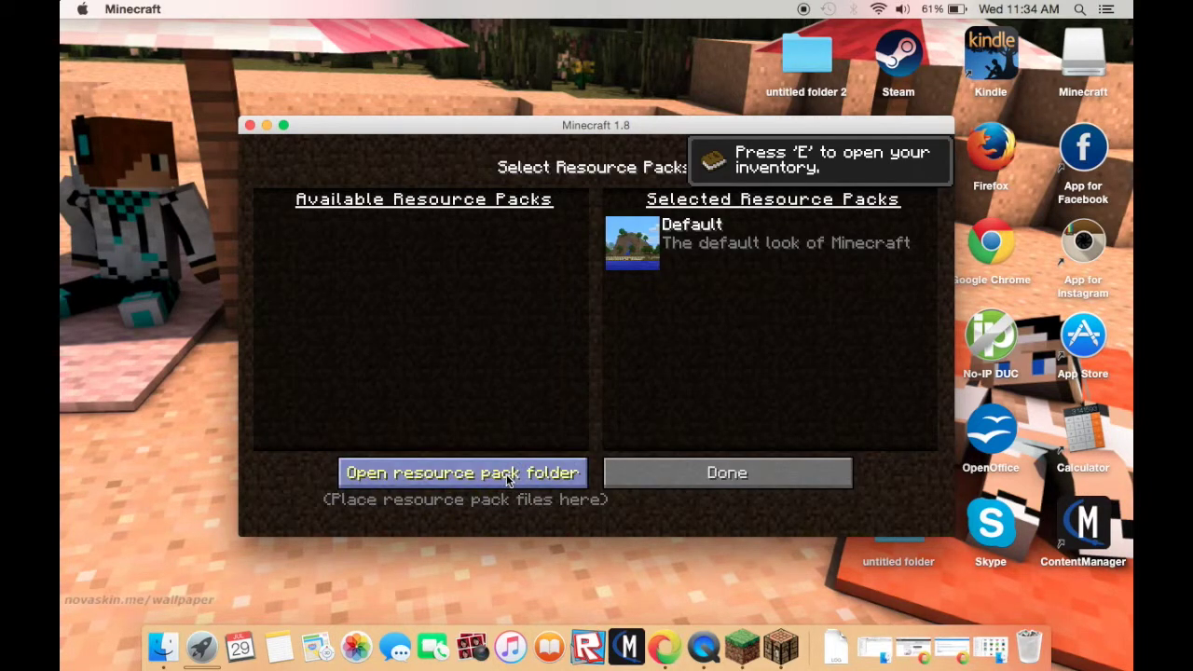
click(507, 474)
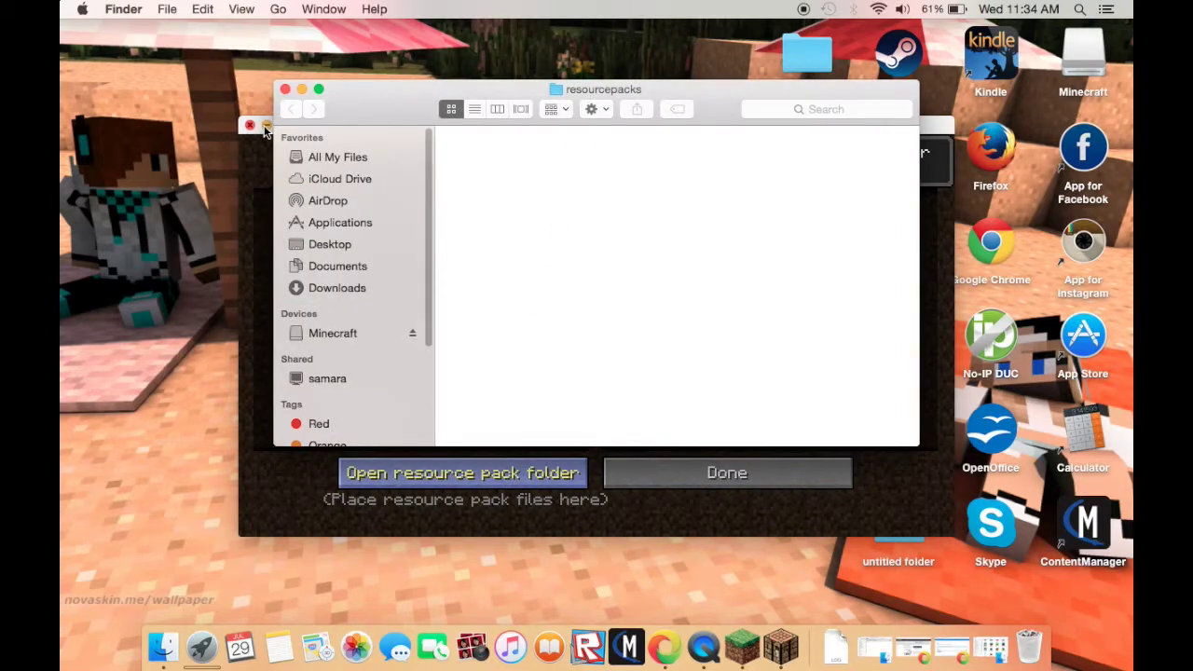
click(249, 125)
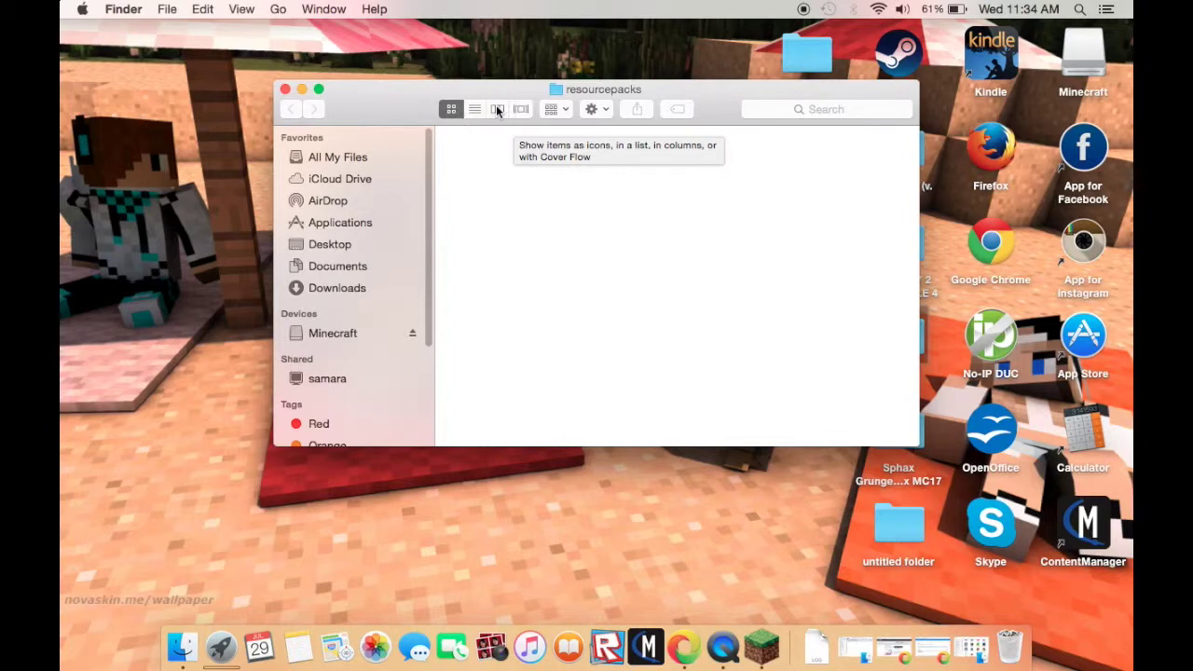
Step: Move the TooManyItems 1.8 Forge JAR from the desktop into the minecraft folder's mods subfolder and close the folder window
click(498, 110)
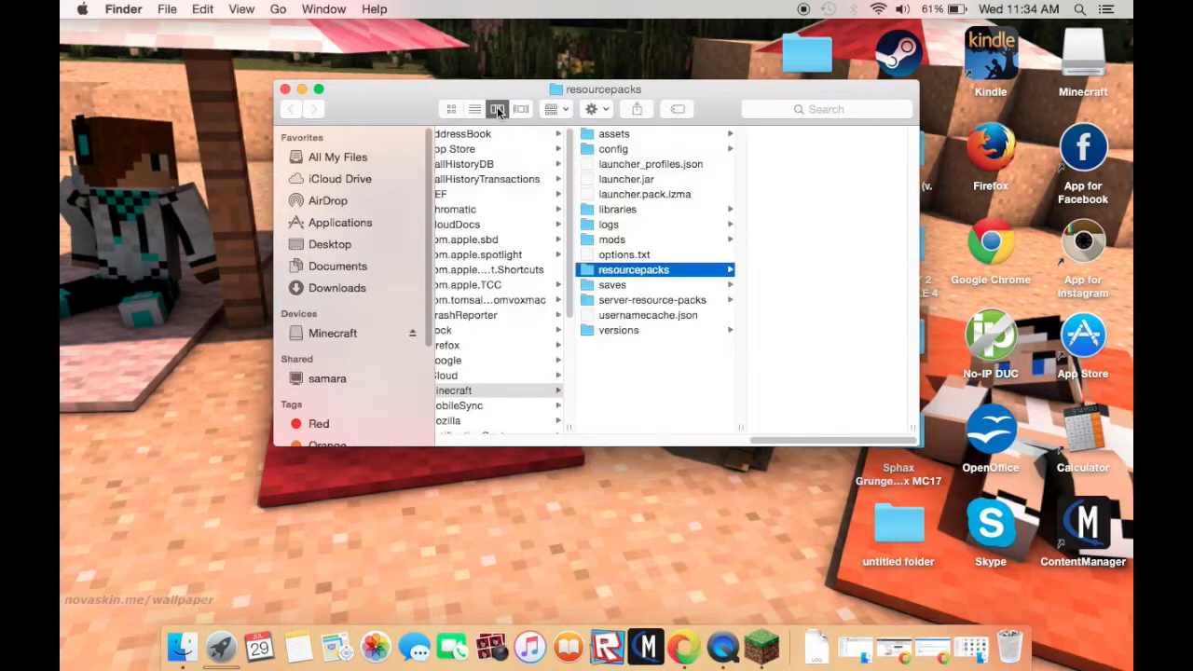
click(626, 241)
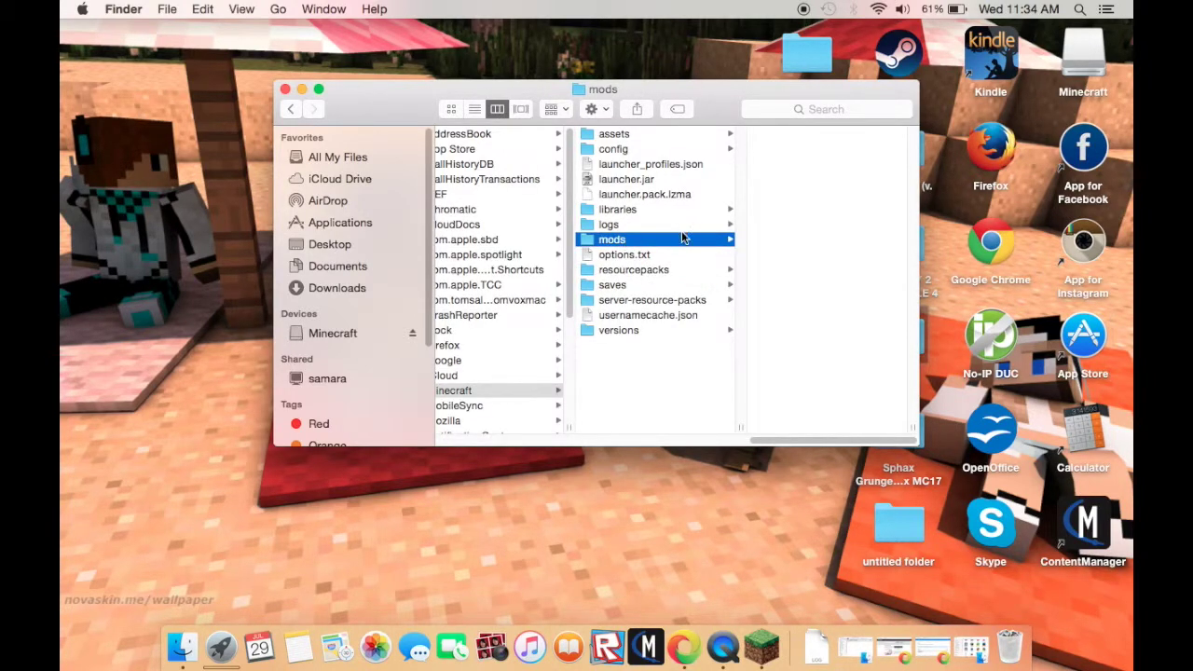
drag(647, 88, 486, 114)
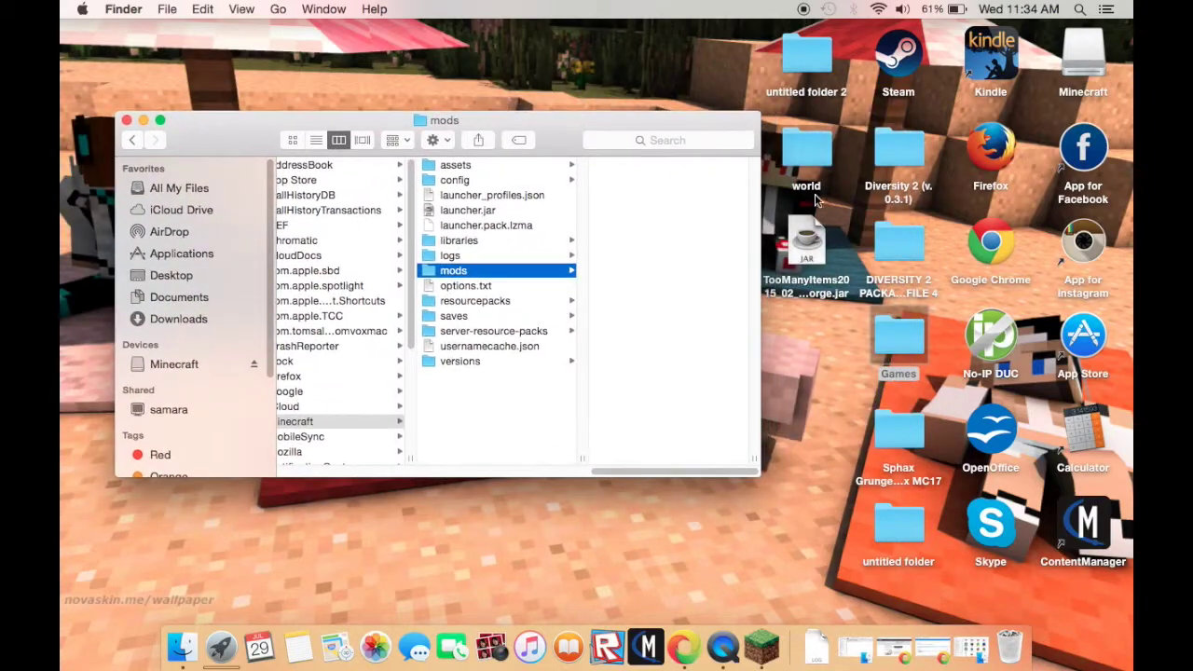
drag(804, 254, 809, 279)
drag(686, 207, 681, 224)
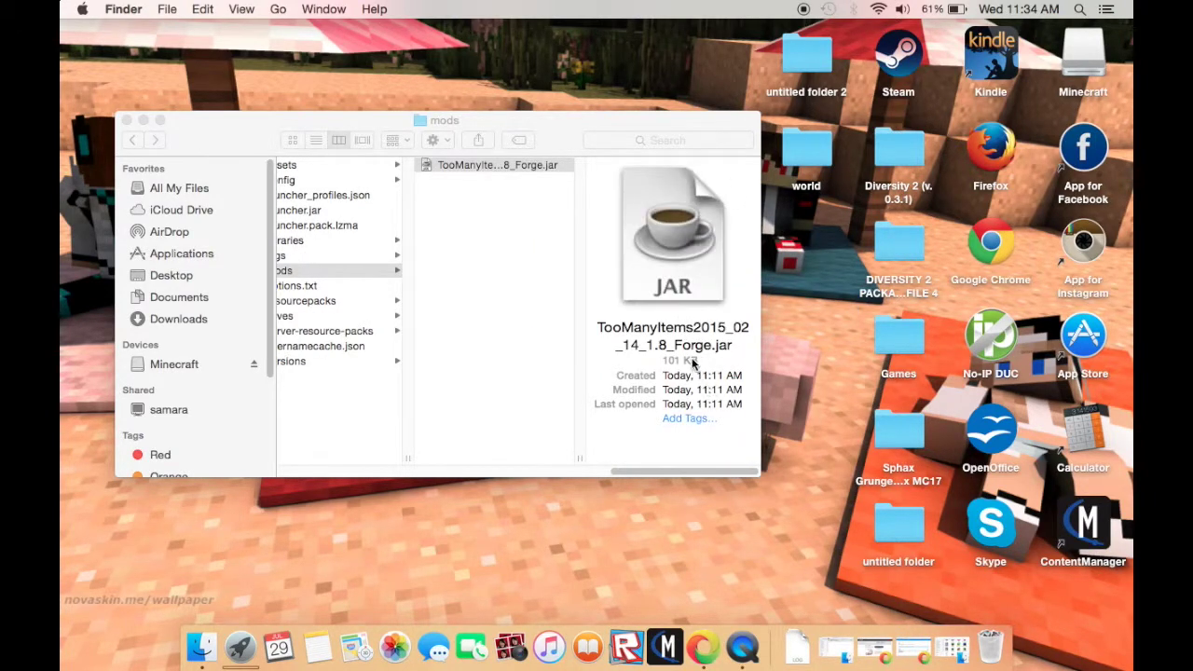
click(126, 120)
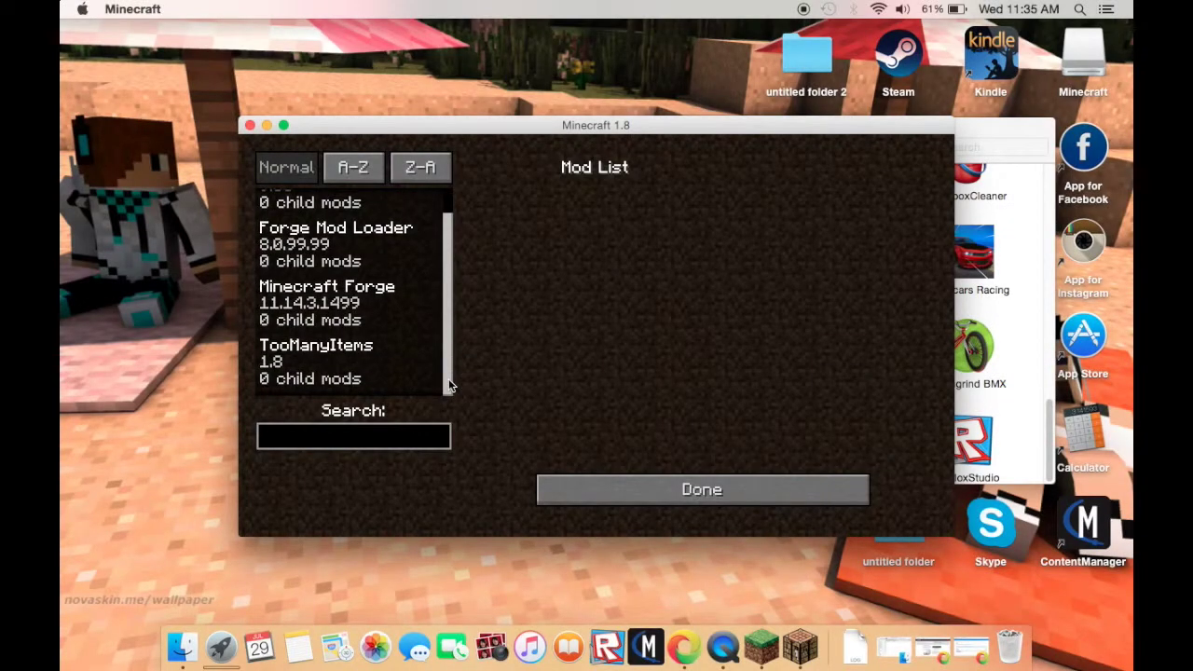
Step: Examine the details of TooManyItems in the relaunched game's mod list and return to the title screen
click(302, 356)
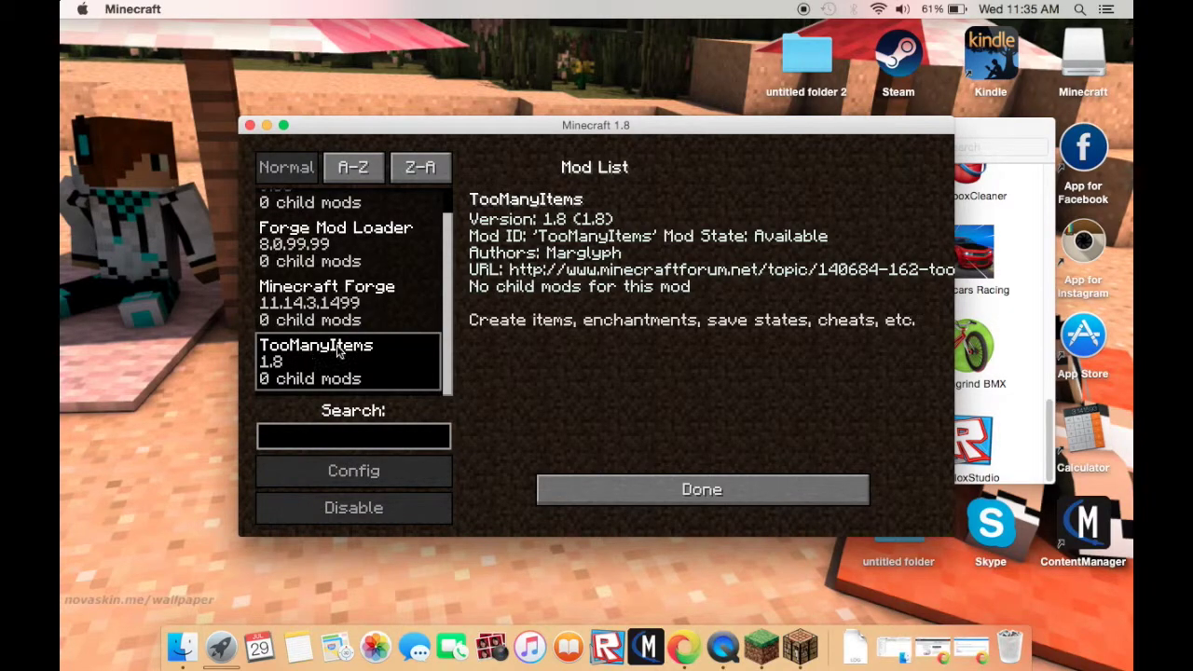
click(633, 485)
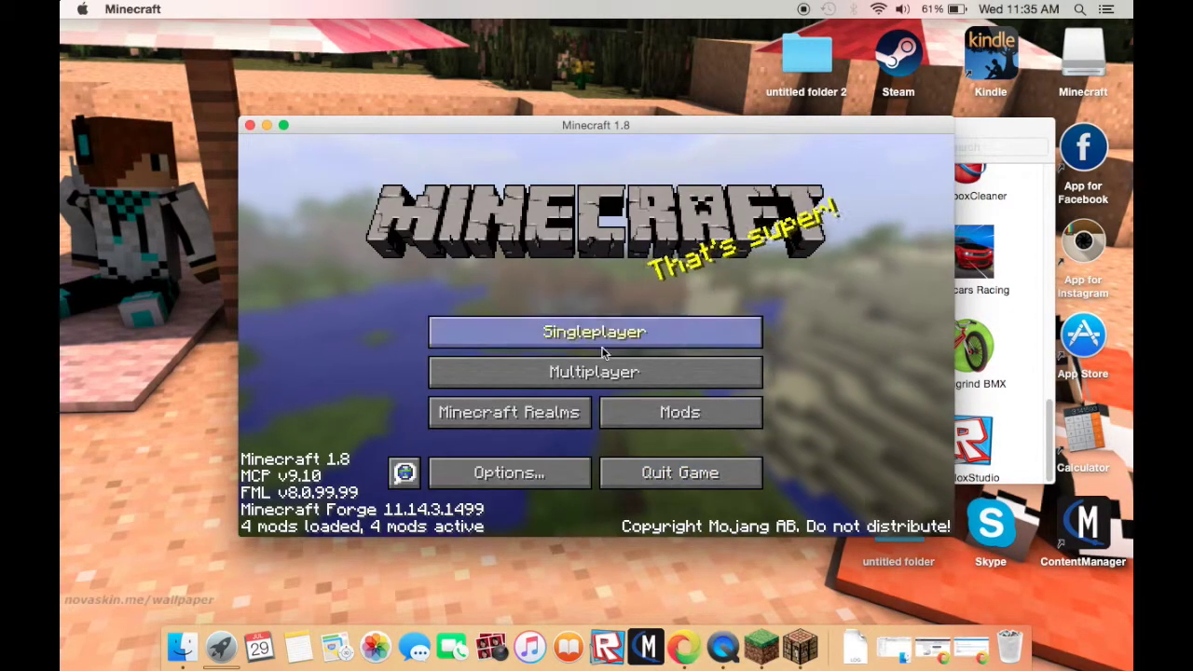
Step: Load the saved single-player world, walk forward briefly and open the player's inventory with the game enlarged to full screen
click(604, 338)
double_click(593, 205)
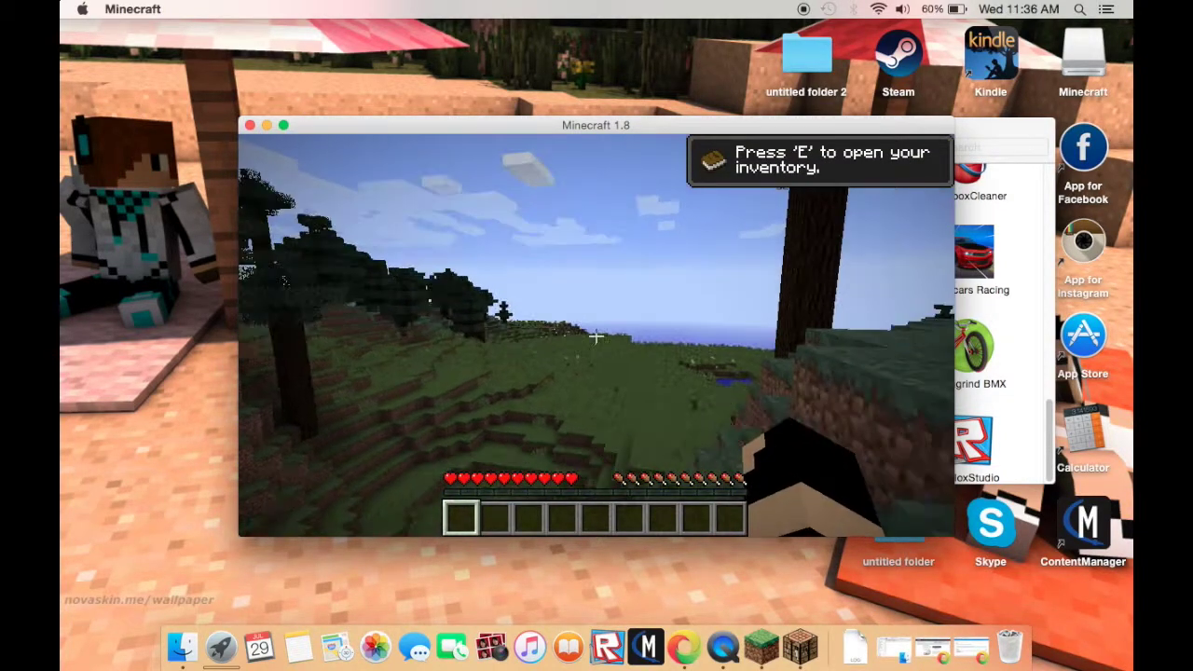
key(w)
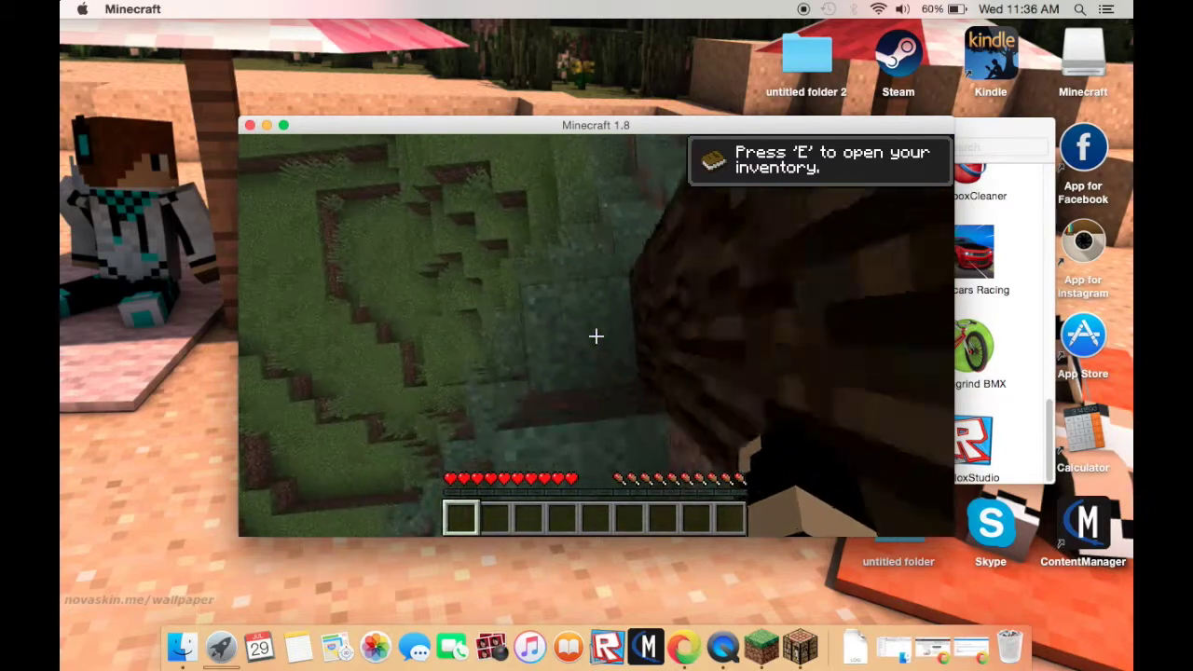
key(e)
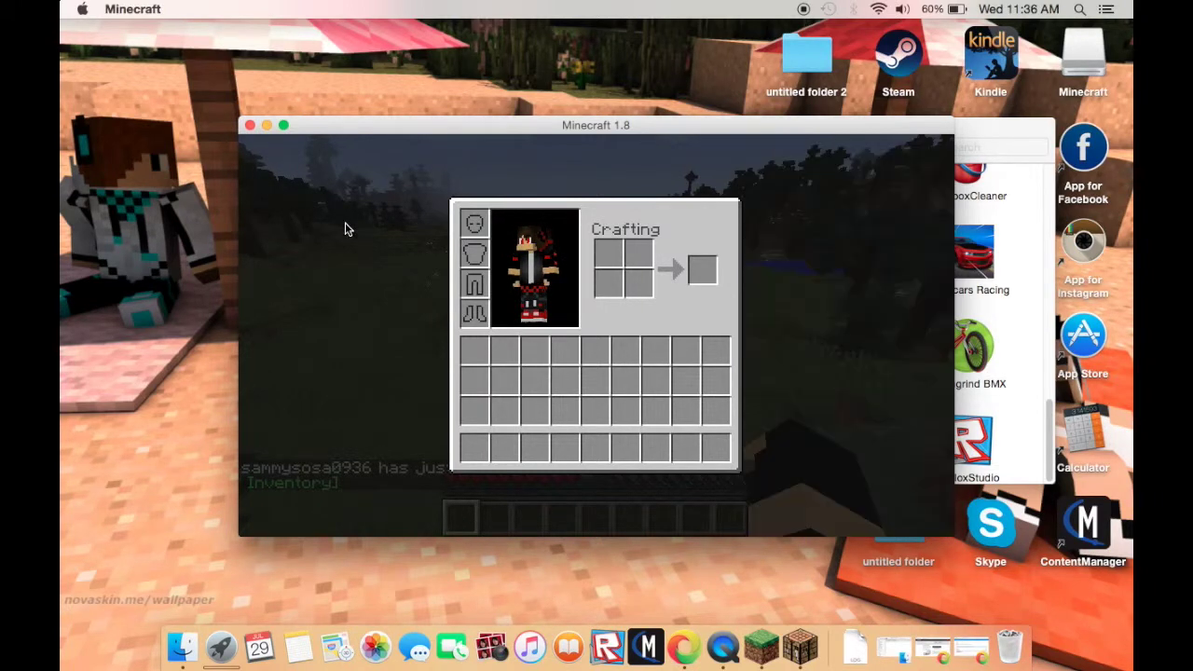
click(808, 184)
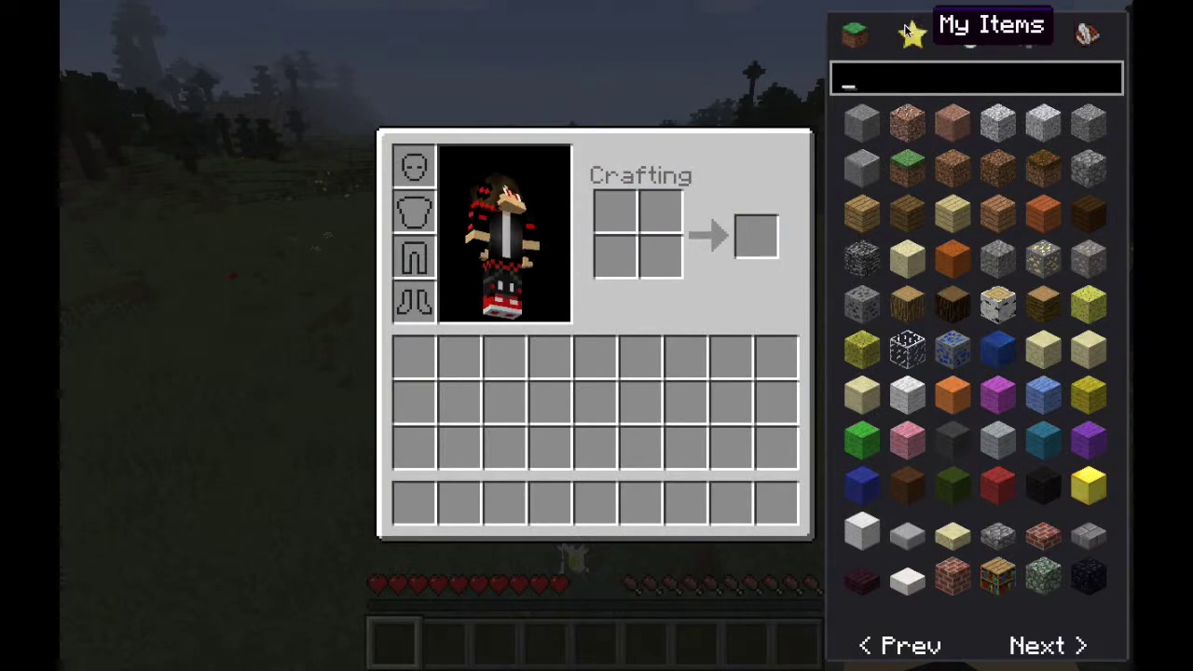
Step: Look through the TooManyItems inventory panel's sections, including the item list, My Items, Custom and the save slots
click(1033, 34)
click(1063, 30)
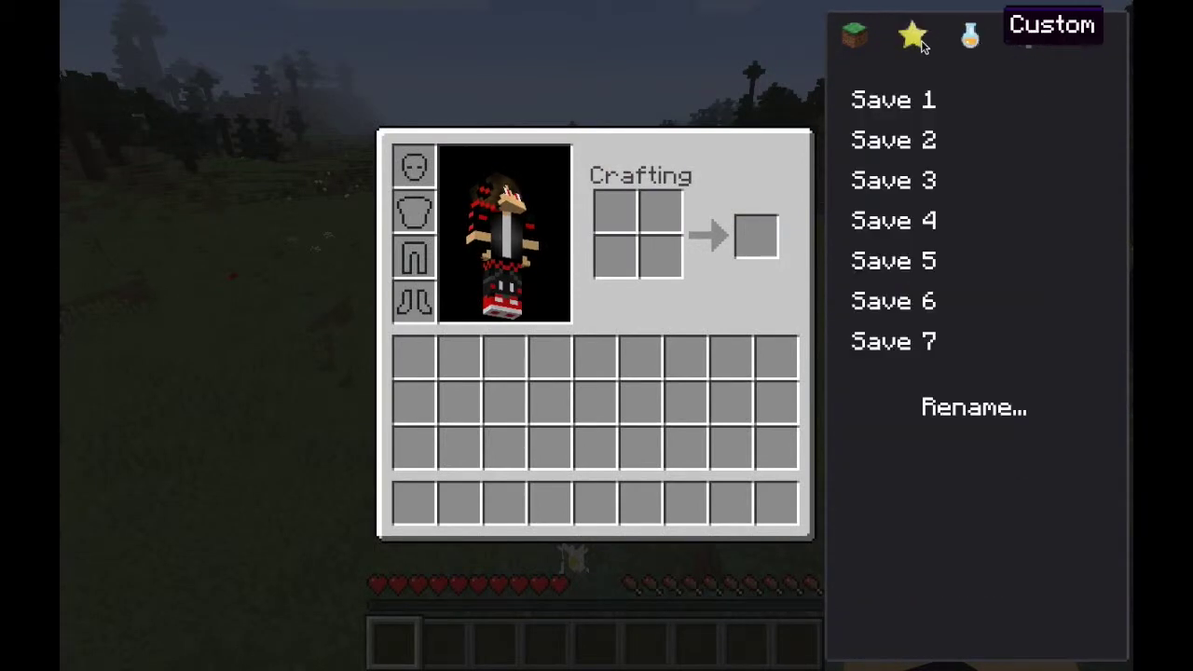
click(1051, 39)
click(962, 37)
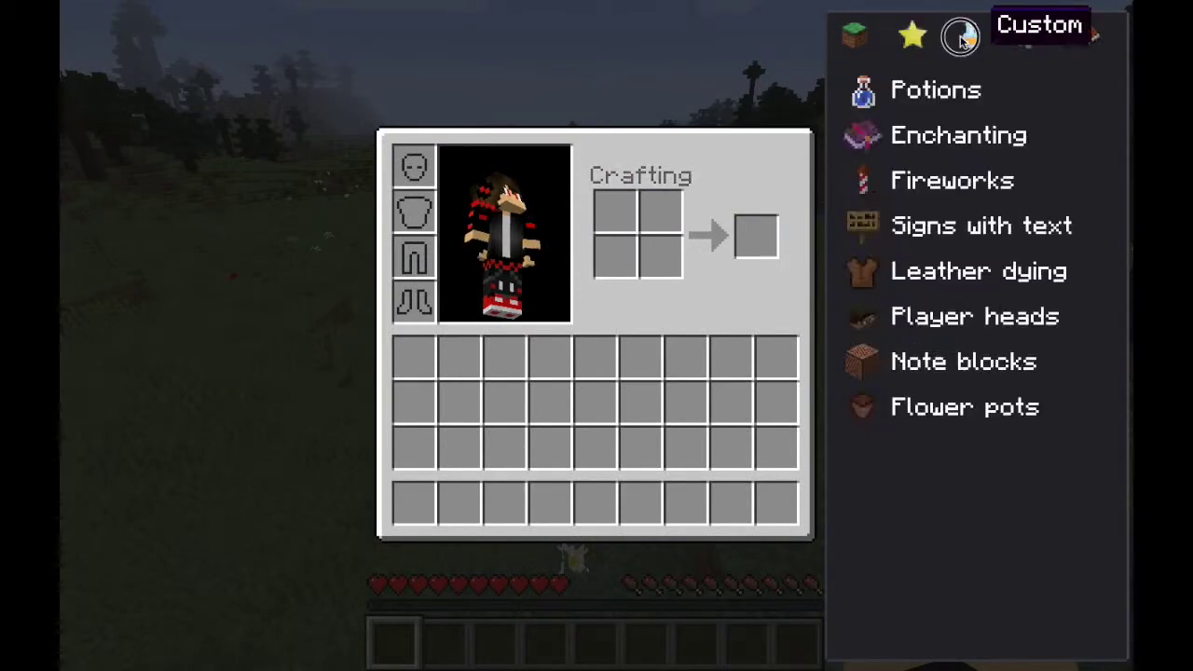
click(941, 40)
click(962, 37)
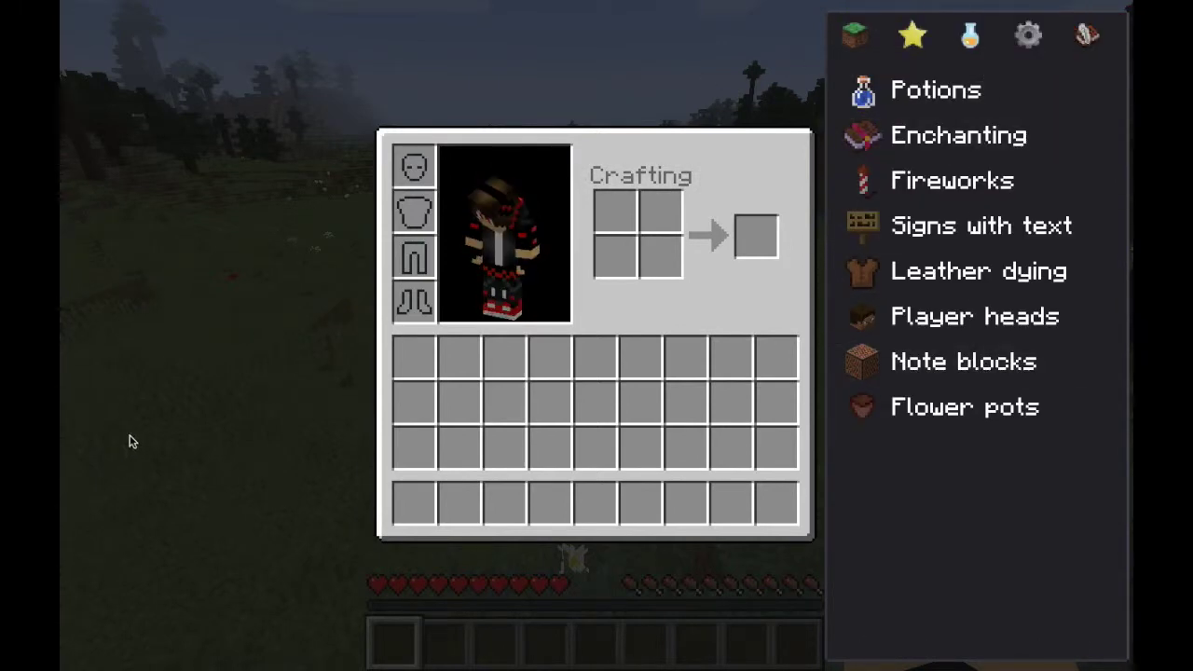
click(1085, 34)
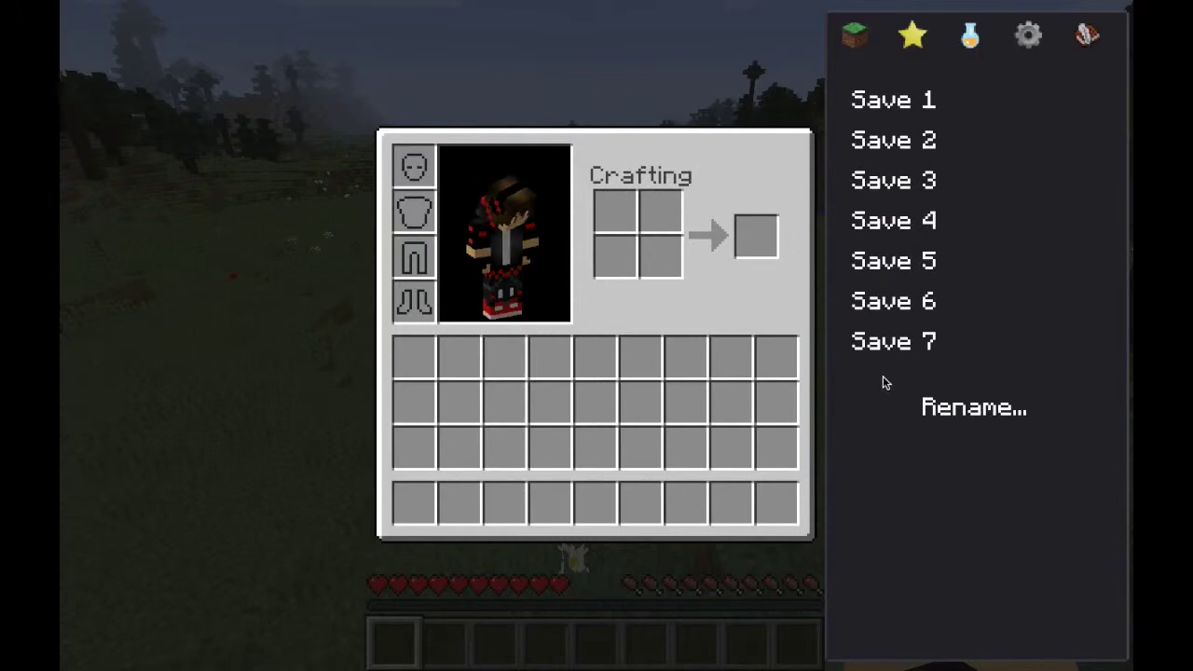
click(1029, 35)
click(971, 36)
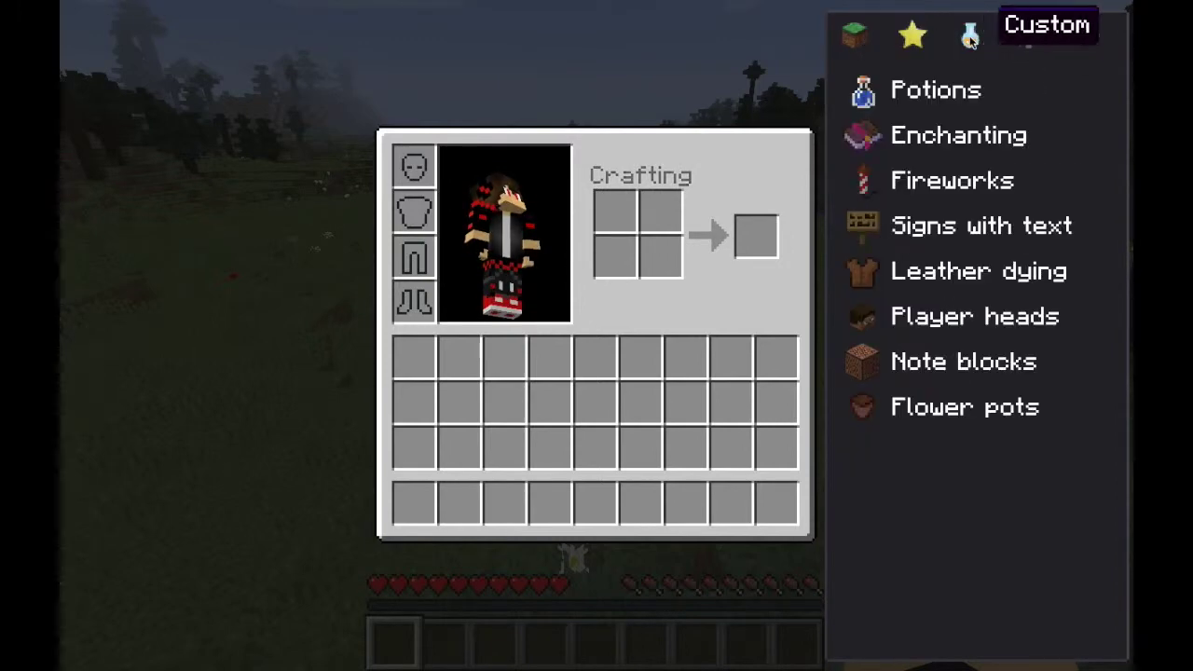
click(910, 39)
click(856, 37)
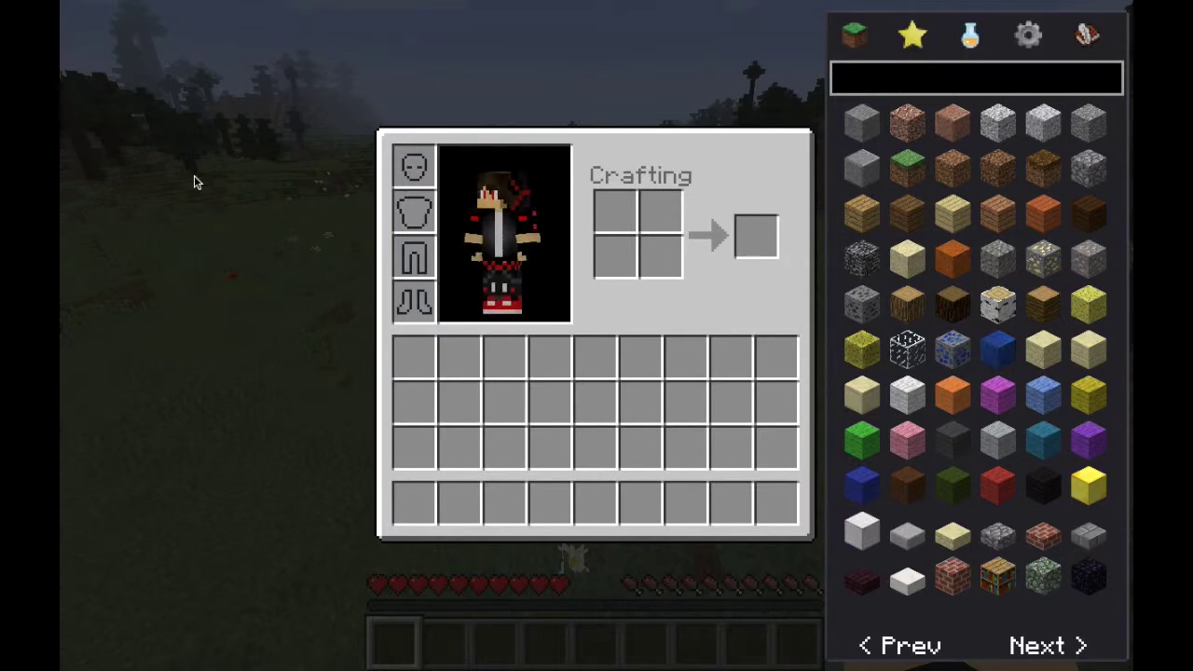
click(910, 37)
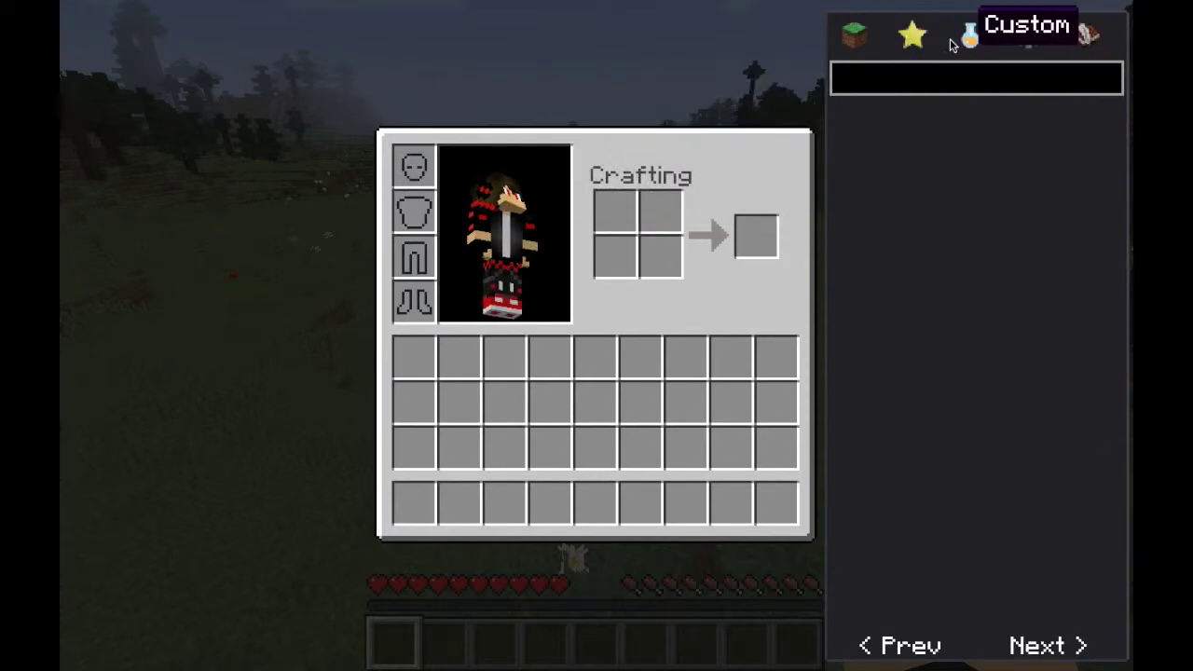
click(966, 39)
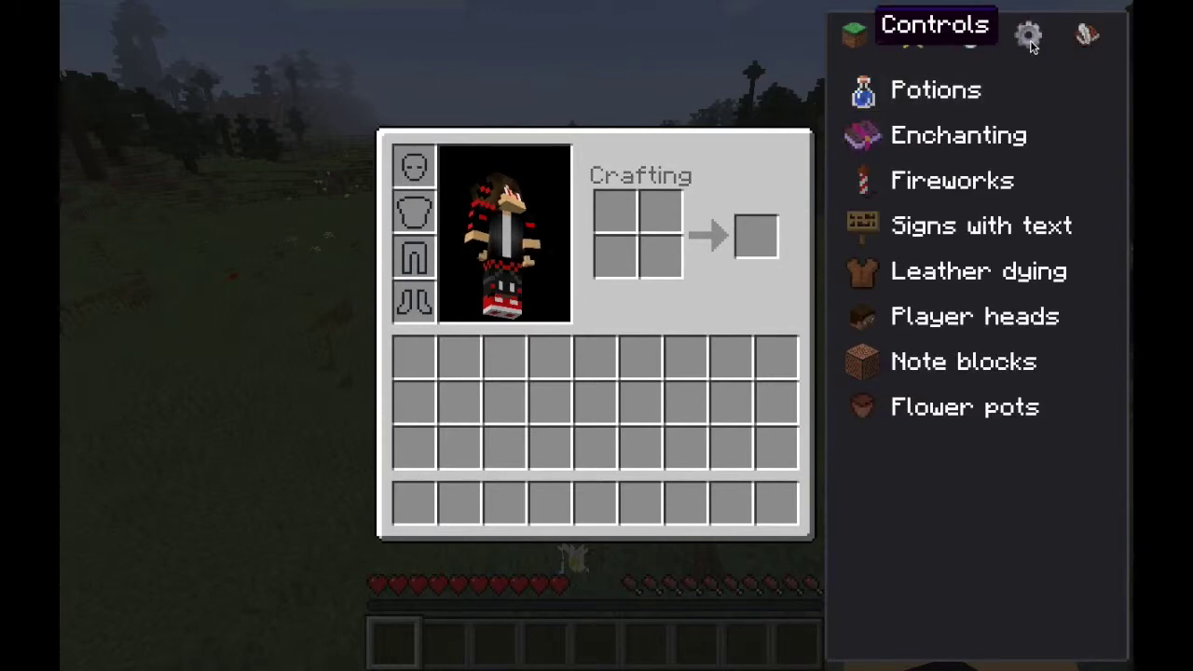